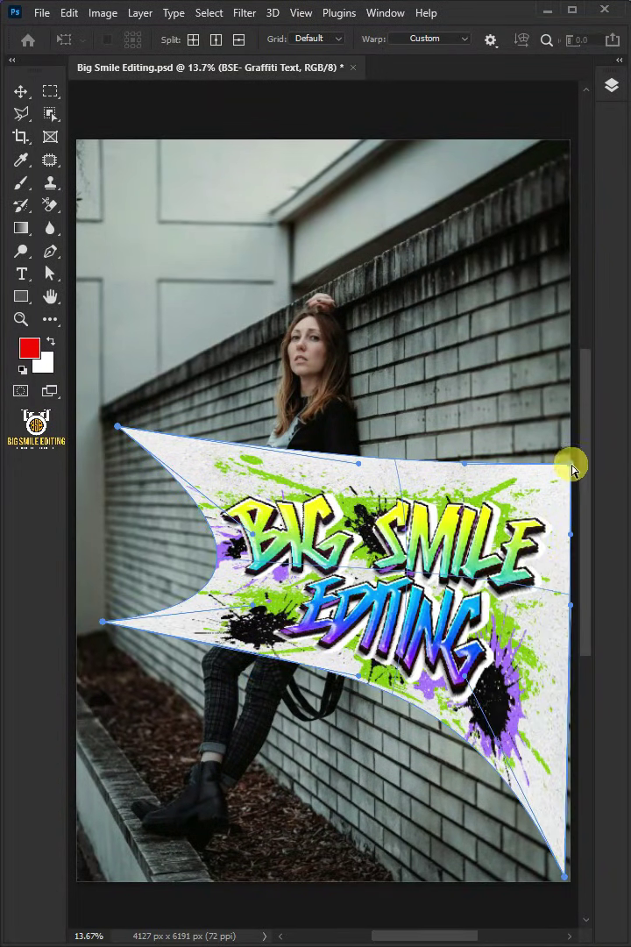
# Warp the graffiti image by pulling its upper corner and edge handles outward to line up with the brick wall's perspective.
pyautogui.moveTo(571, 465); pyautogui.dragTo(568, 214)
pyautogui.moveTo(352, 441); pyautogui.dragTo(333, 310)
pyautogui.moveTo(188, 491); pyautogui.dragTo(93, 489)
pyautogui.moveTo(328, 670); pyautogui.dragTo(318, 822)
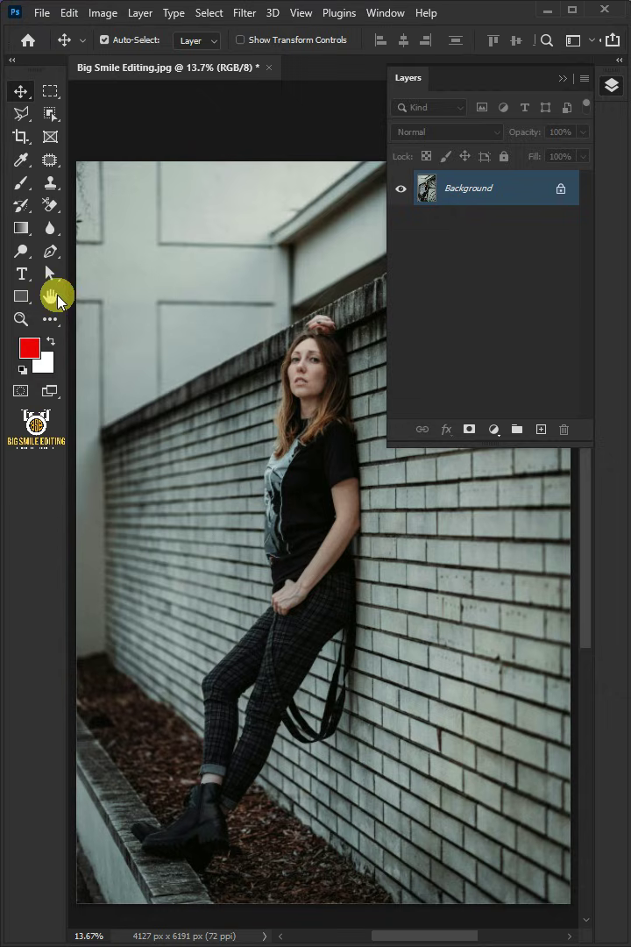
# Draw a red rectangle shape about 3915 × 2413 px across the woman and the brick wall.
pyautogui.click(21, 297)
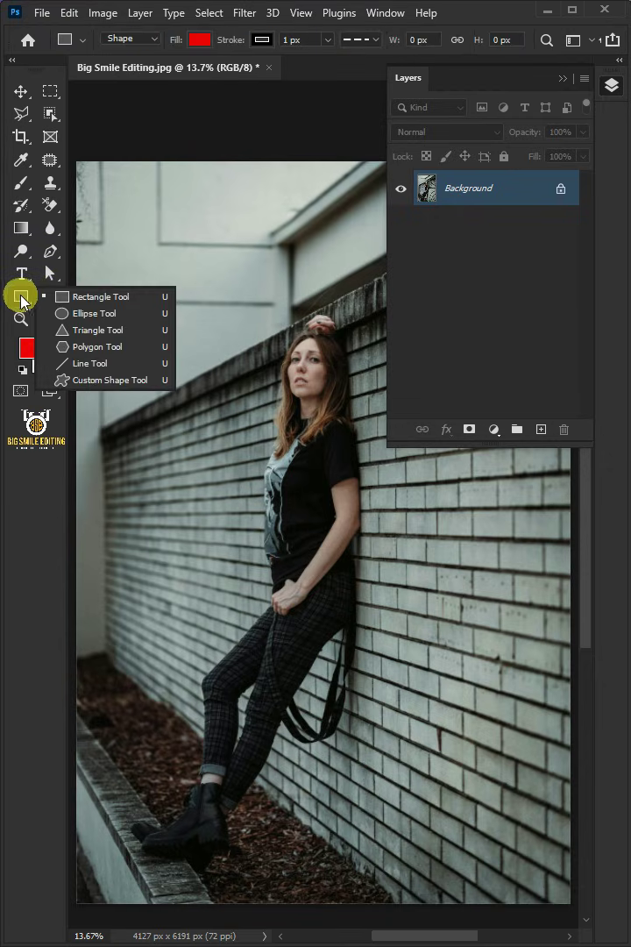
pyautogui.click(112, 297)
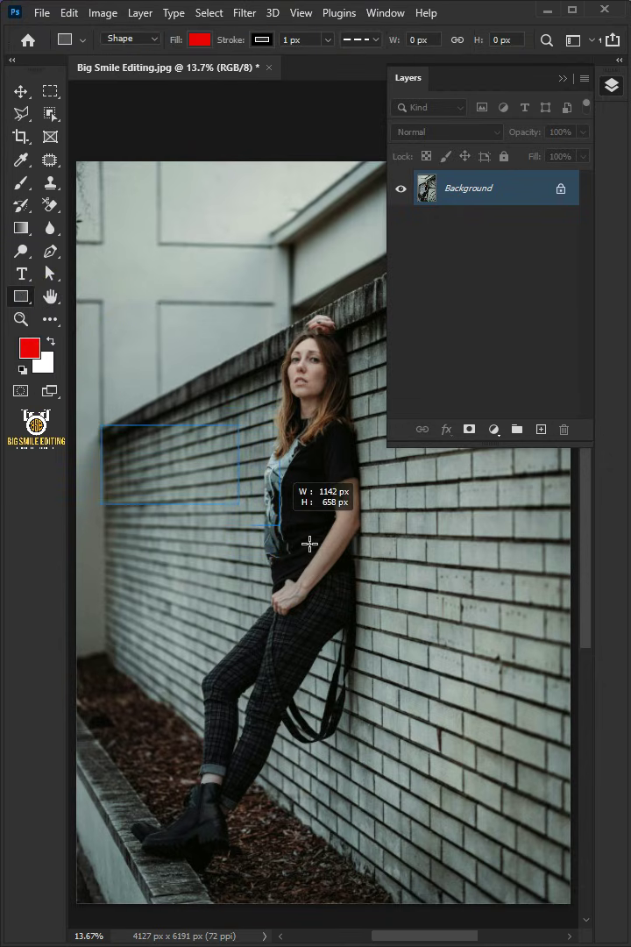
pyautogui.moveTo(310, 545); pyautogui.dragTo(575, 779)
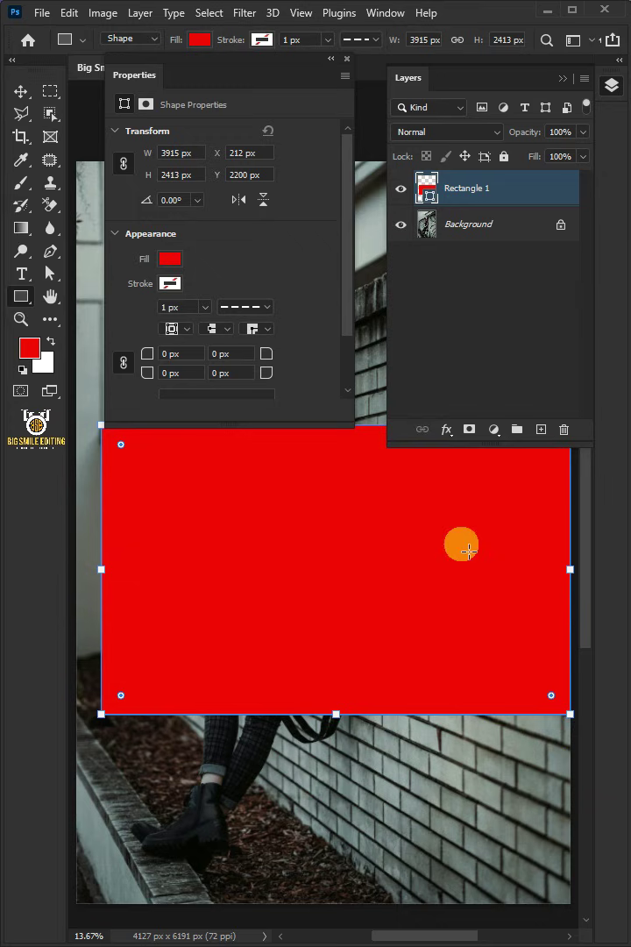
pyautogui.click(346, 60)
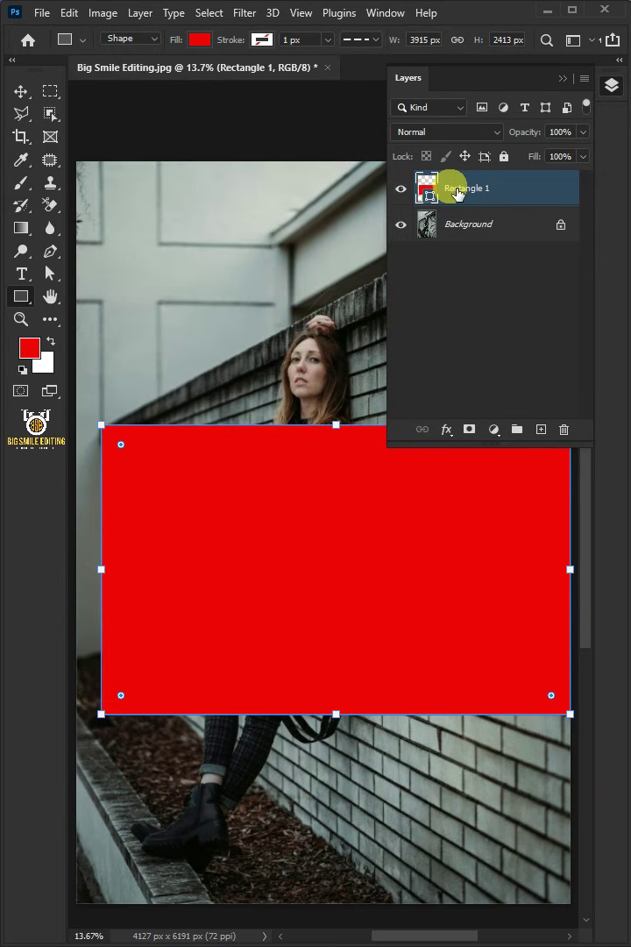
# Convert the rectangle layer to a smart object and lower its opacity to 50%.
pyautogui.rightClick(452, 194)
pyautogui.click(498, 414)
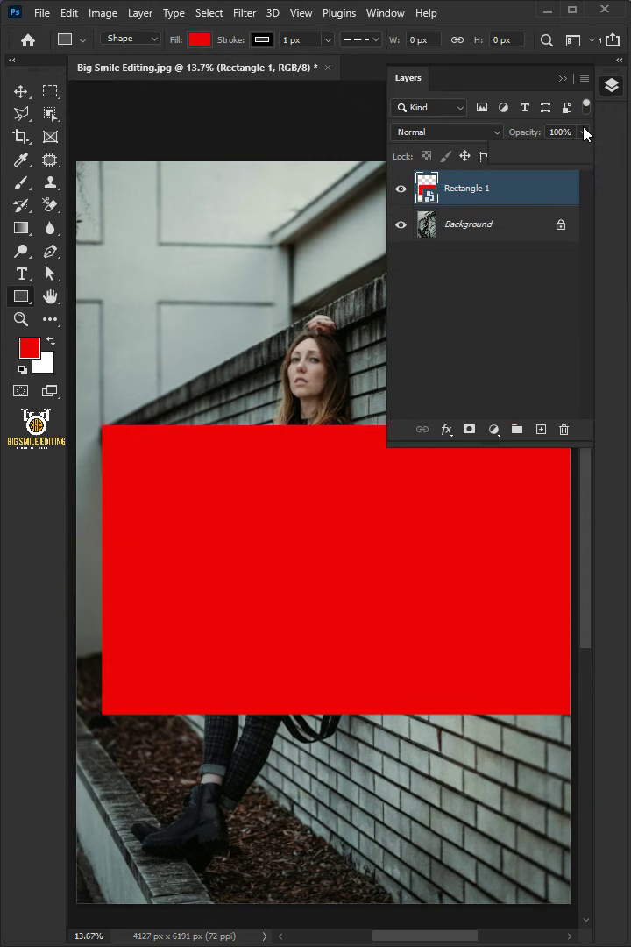
pyautogui.moveTo(544, 155); pyautogui.dragTo(541, 156)
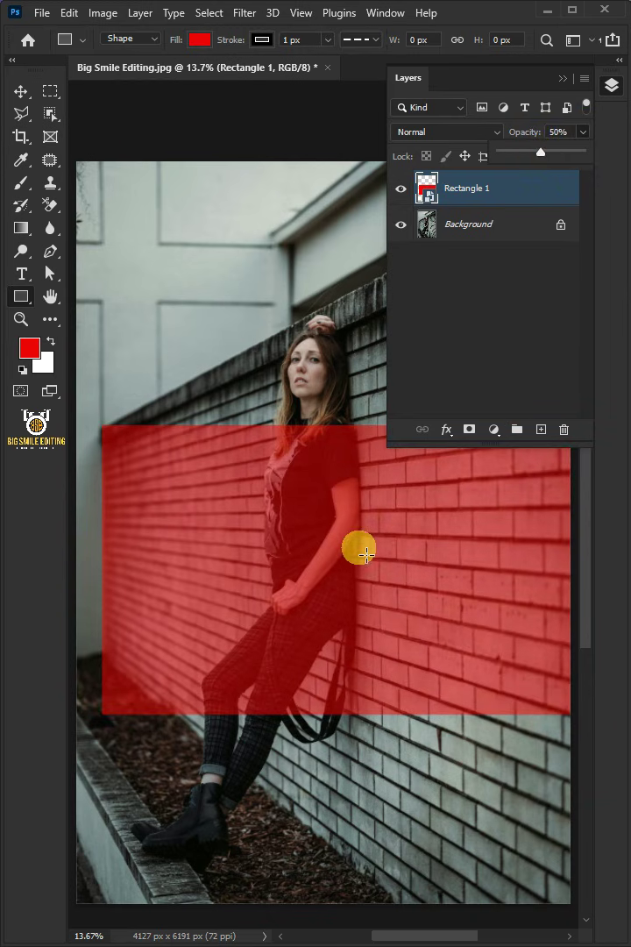
# Distort the rectangle so its four corners follow the brick wall's perspective, extending past the photo's lower edge, and apply the transform.
pyautogui.hotkey('ctrl', 't')
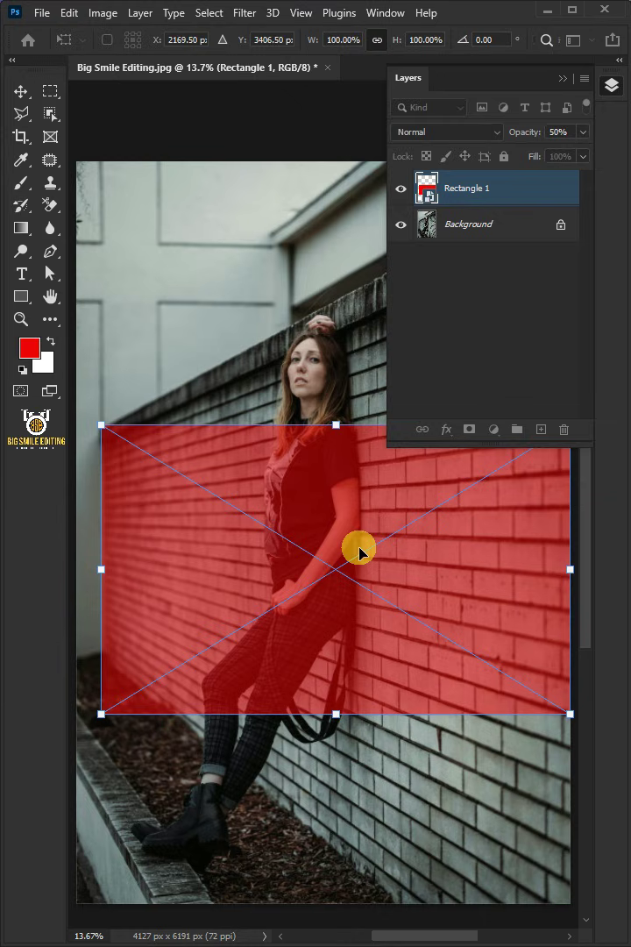
pyautogui.rightClick(226, 476)
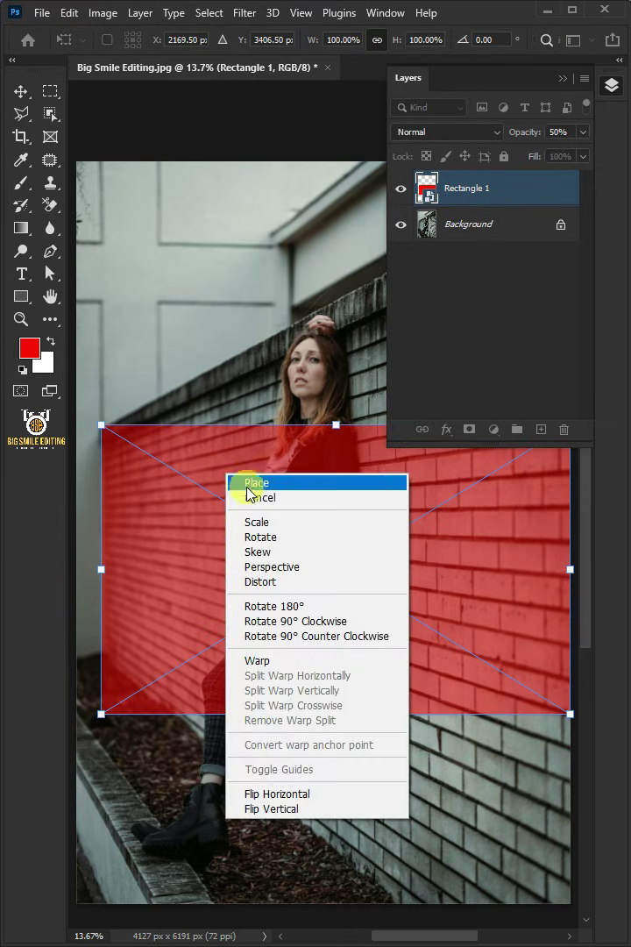
pyautogui.click(271, 582)
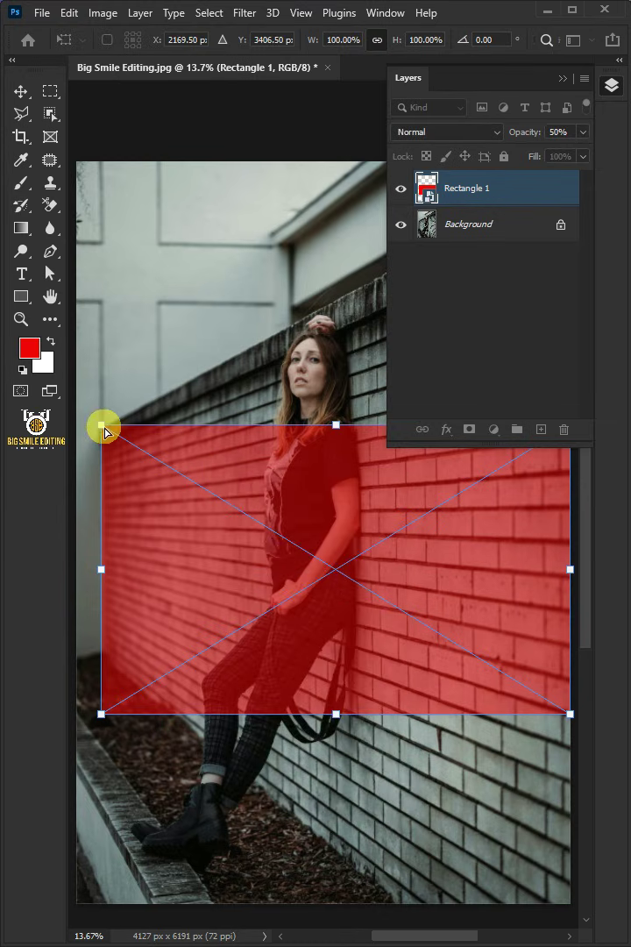
pyautogui.moveTo(102, 426); pyautogui.dragTo(105, 445)
pyautogui.moveTo(102, 713); pyautogui.dragTo(110, 657)
pyautogui.scroll(4, 553, 667)
pyautogui.moveTo(571, 714); pyautogui.dragTo(572, 505)
pyautogui.moveTo(106, 728); pyautogui.dragTo(106, 724)
pyautogui.scroll(-4, 350, 732)
pyautogui.moveTo(557, 733); pyautogui.dragTo(571, 887)
pyautogui.moveTo(106, 484)
pyautogui.mouseDown()
pyautogui.moveTo(111, 494)
pyautogui.moveTo(105, 488)
pyautogui.mouseUp()
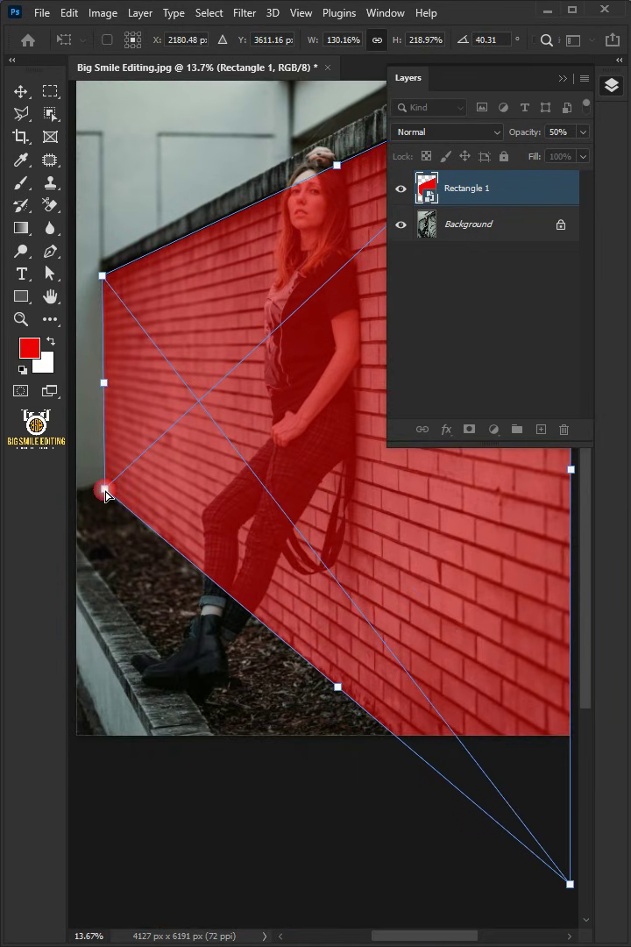
pyautogui.scroll(1, 405, 585)
pyautogui.scroll(1, 408, 590)
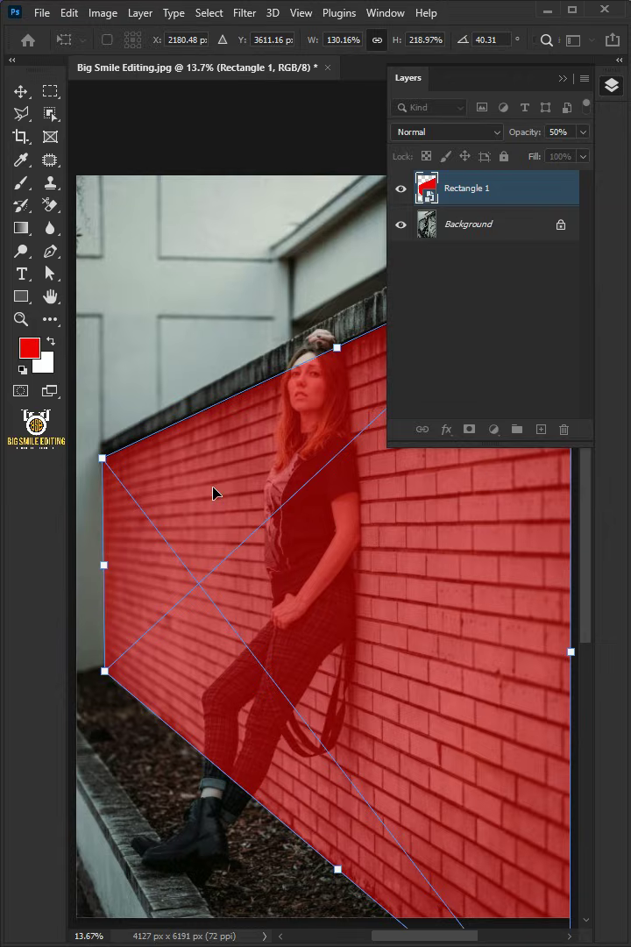
pyautogui.press('Return')
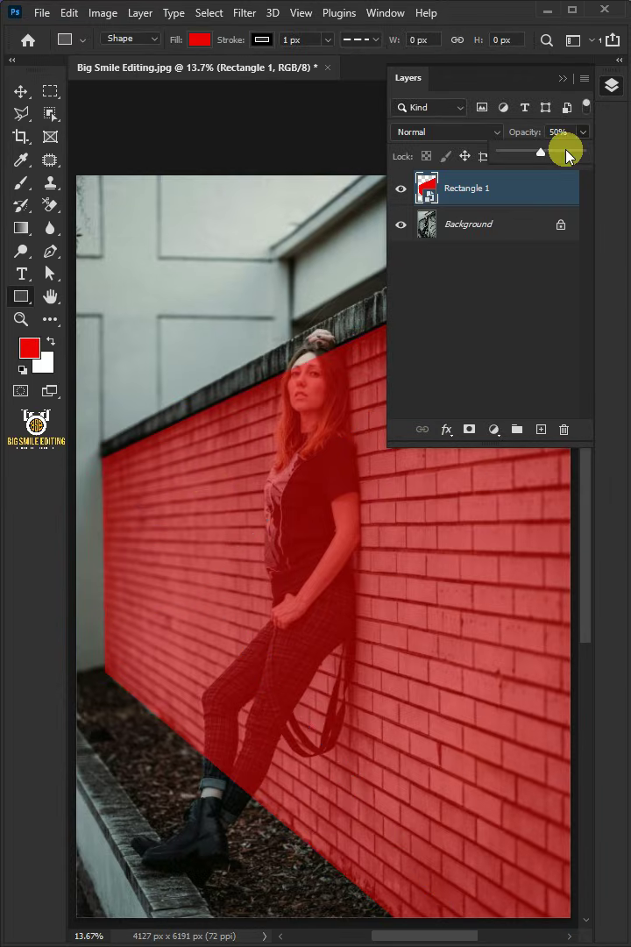
# Set the distorted rectangle's opacity to 100% and rename its layer Place Layer.
pyautogui.moveTo(584, 154); pyautogui.dragTo(586, 154)
pyautogui.click(479, 190)
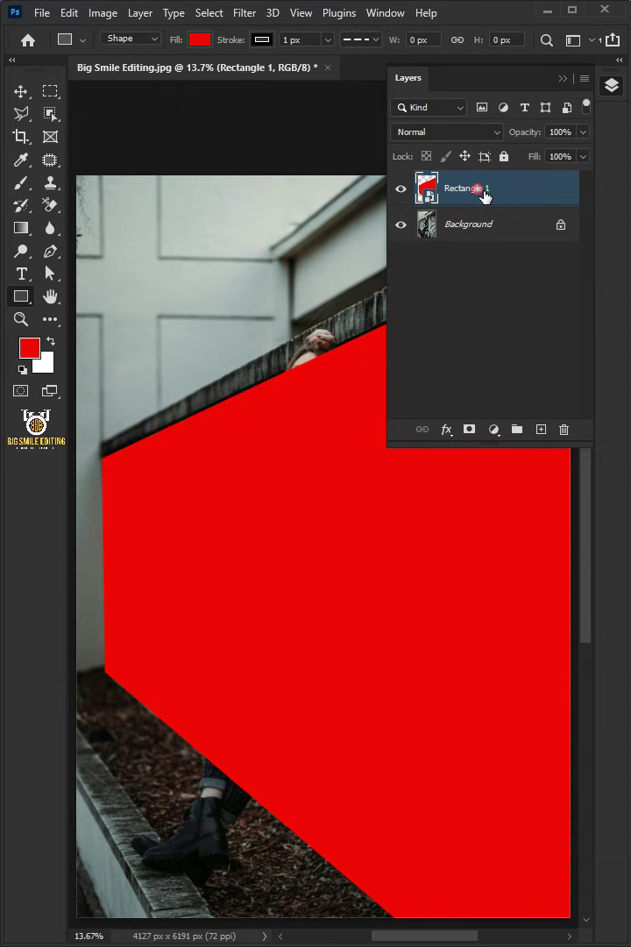
pyautogui.write('PLa')
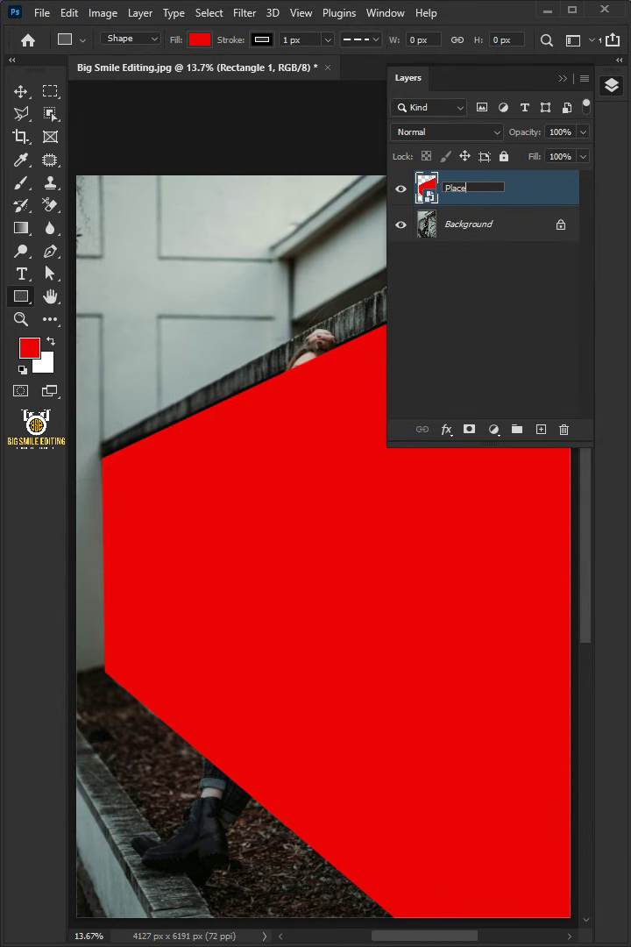
pyautogui.click(553, 185)
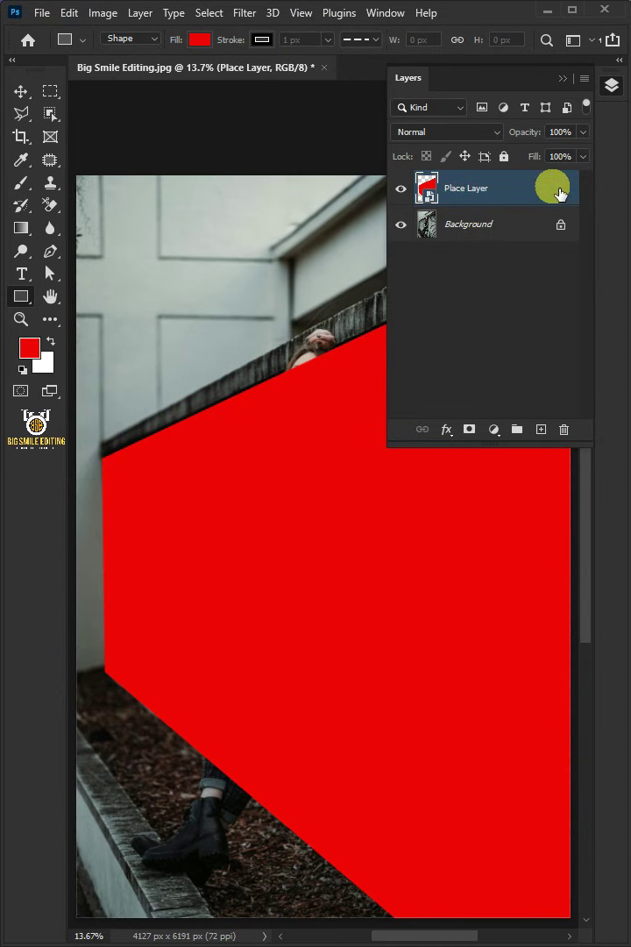
# Group Place Layer into a new group named Image.
pyautogui.rightClick(458, 194)
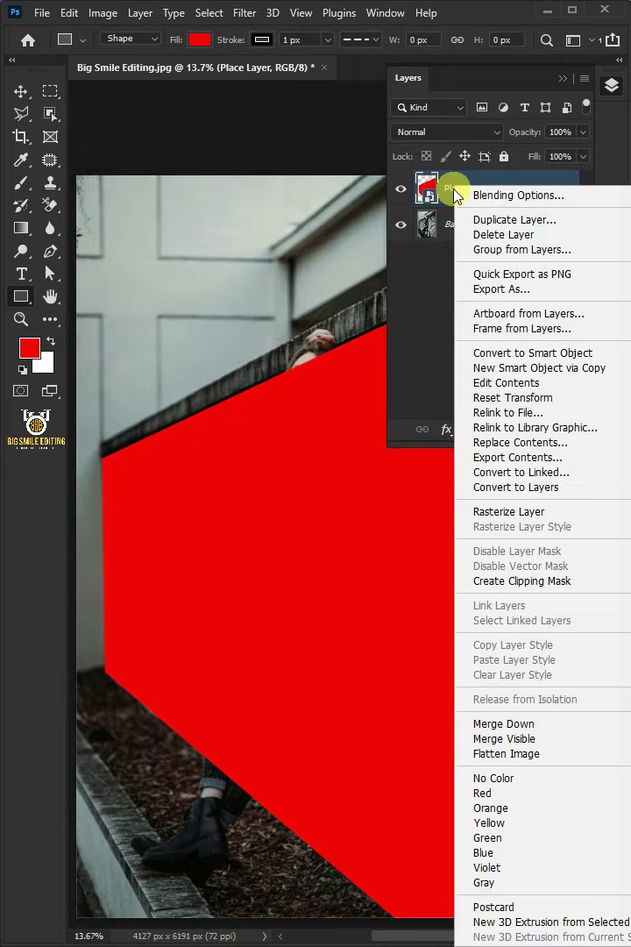
pyautogui.click(490, 250)
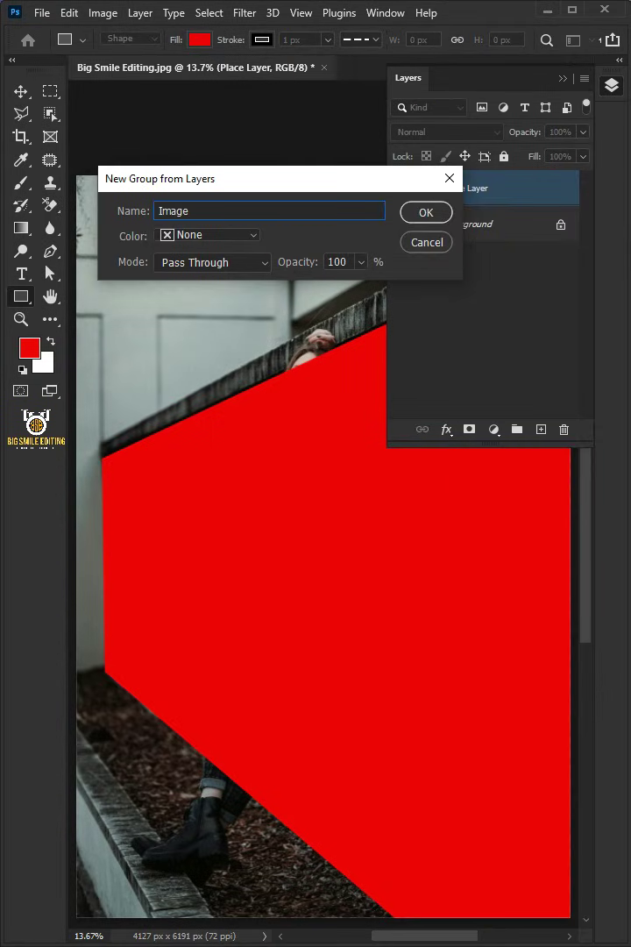
pyautogui.click(427, 212)
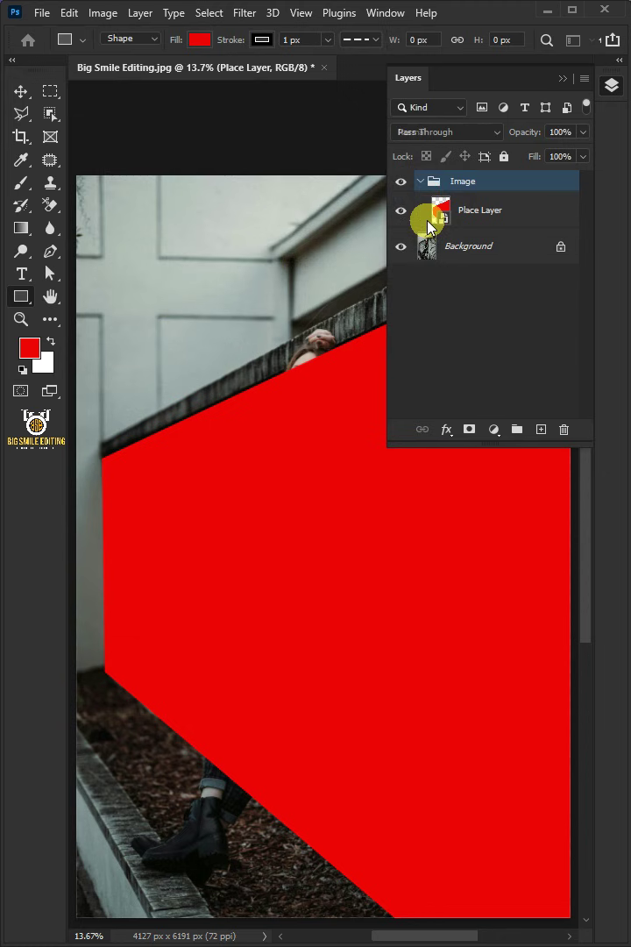
# Hide the Image group and select the woman on the Background layer with Select Subject.
pyautogui.click(401, 181)
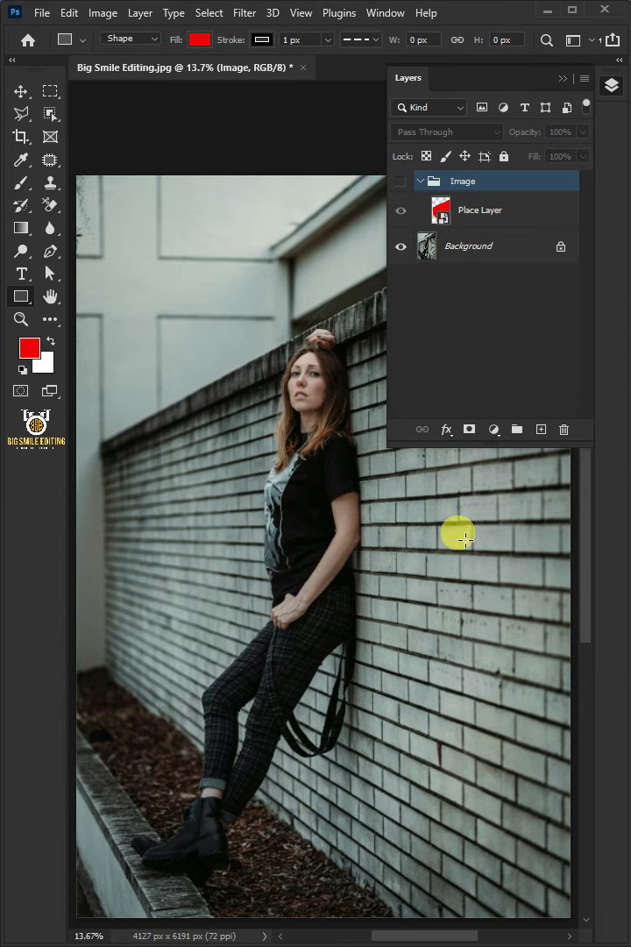
pyautogui.click(488, 263)
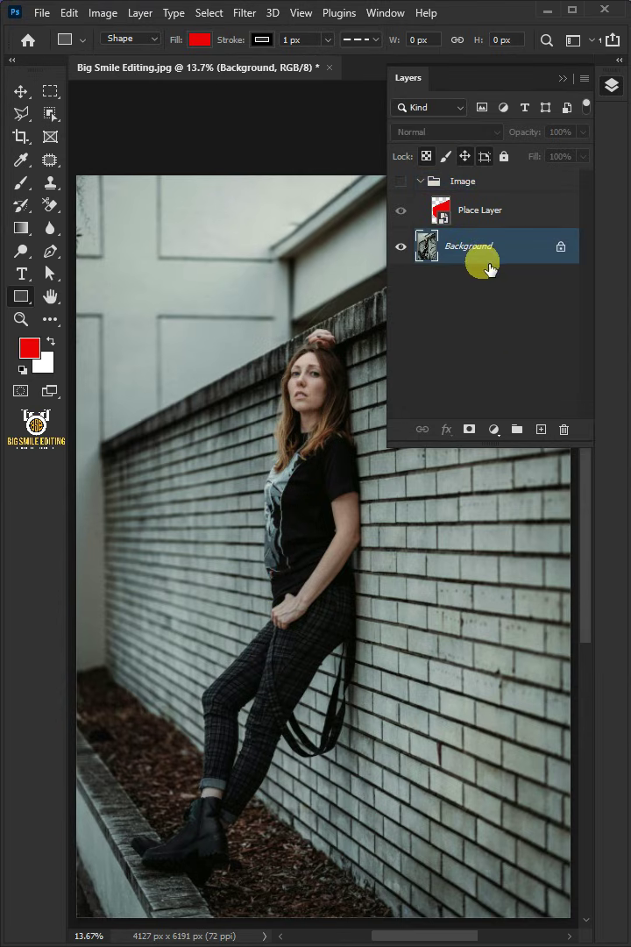
pyautogui.click(210, 14)
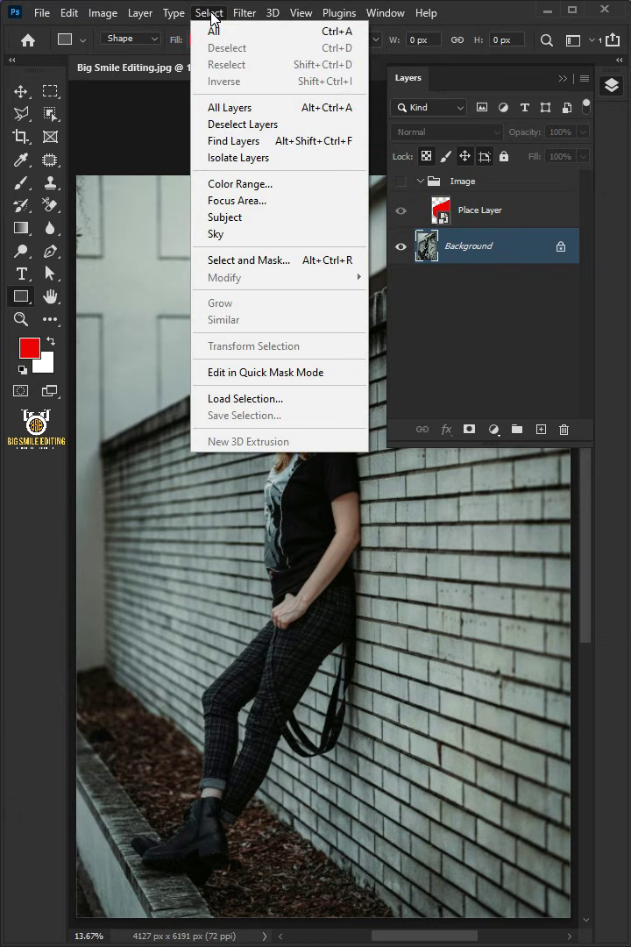
pyautogui.click(237, 217)
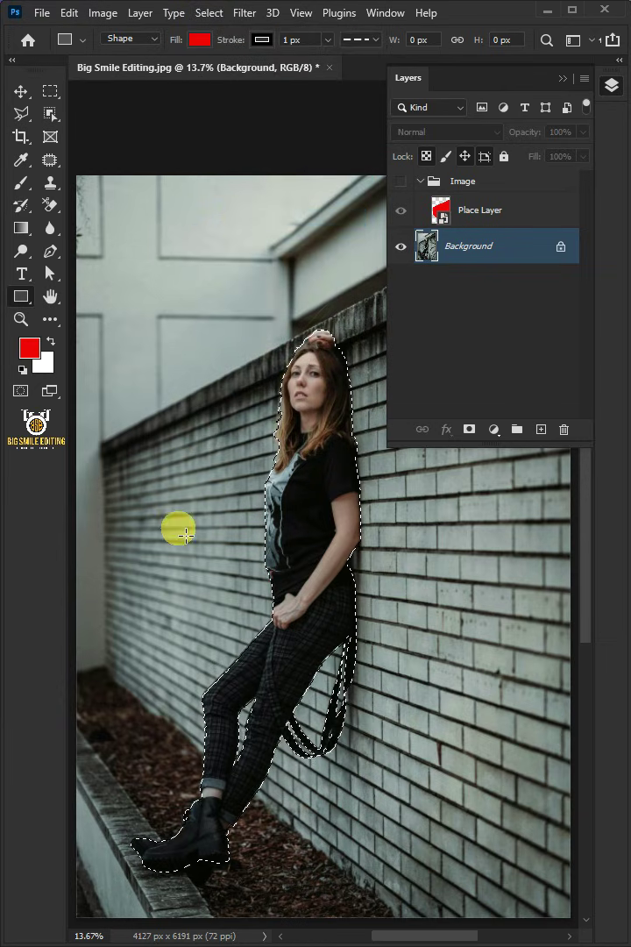
# Show the Image group, add a layer mask from the selection, and invert it so the woman stands in front.
pyautogui.click(401, 181)
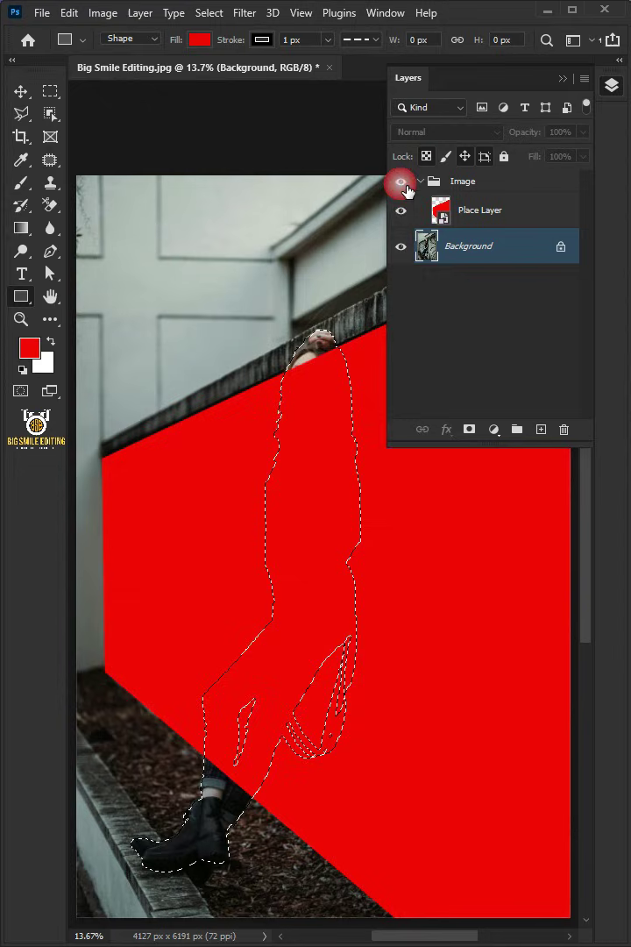
pyautogui.click(491, 189)
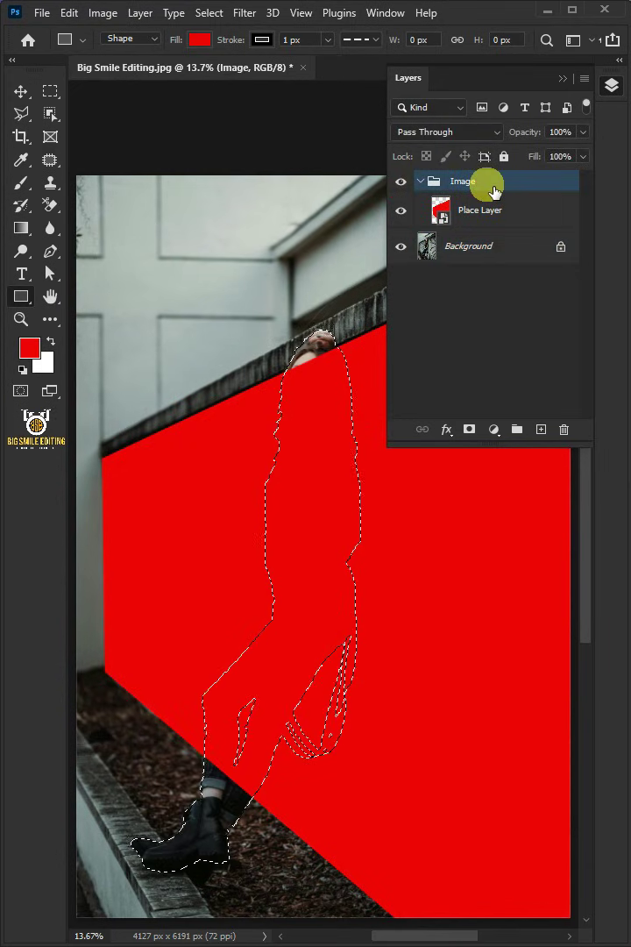
pyautogui.click(469, 428)
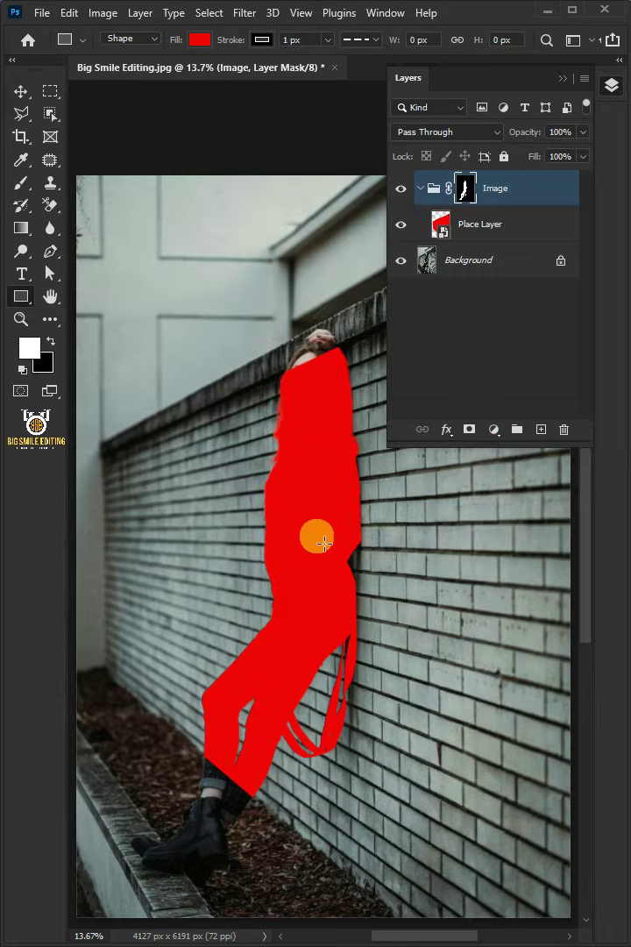
pyautogui.hotkey('ctrl', 'i')
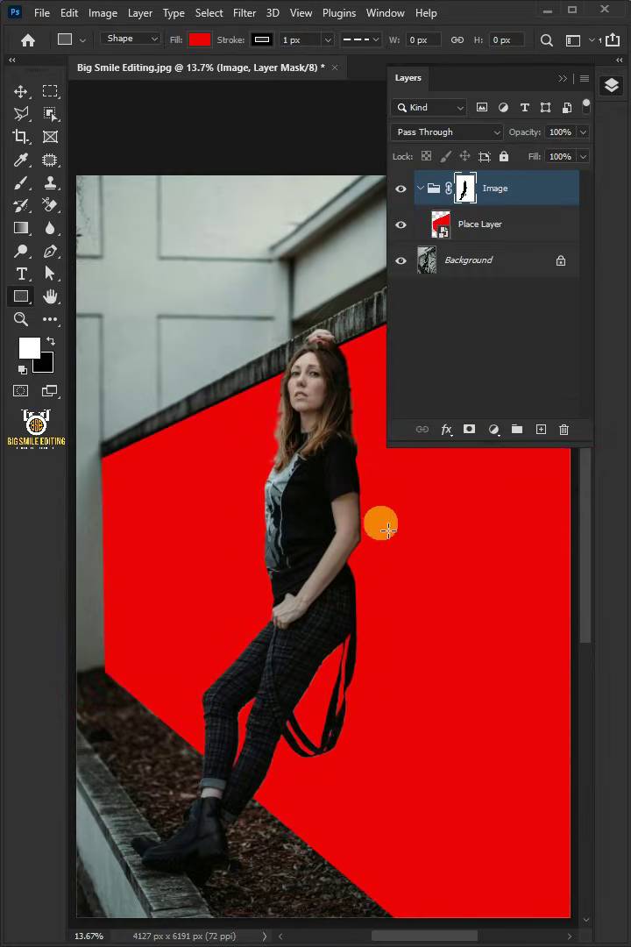
# Open the contents of the Place Layer smart object for editing.
pyautogui.doubleClick(444, 226)
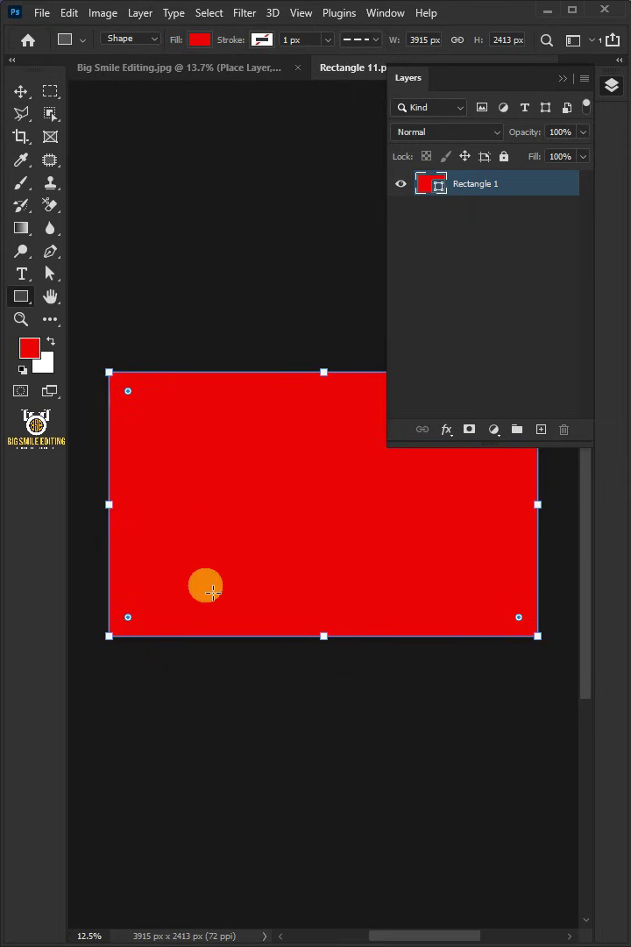
# Add a block of placeholder text over the red rectangle with the Horizontal Type tool.
pyautogui.click(22, 275)
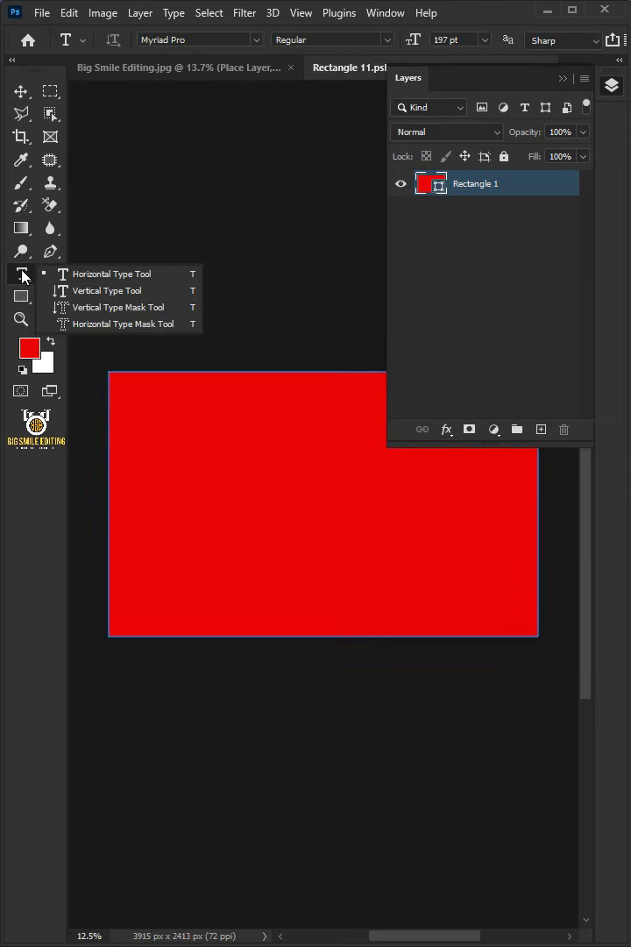
pyautogui.click(93, 274)
pyautogui.click(448, 587)
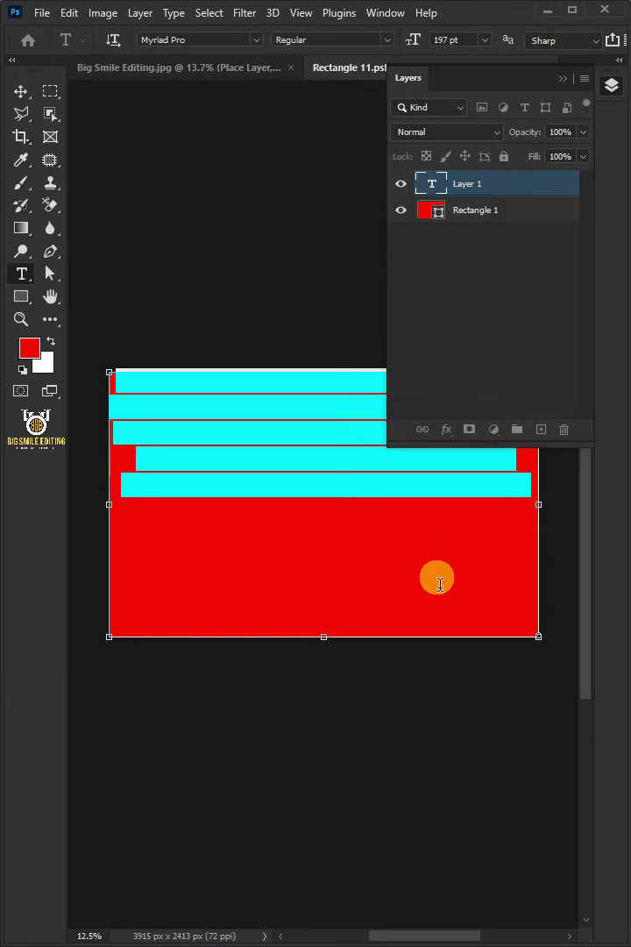
# Try a teal solid color fill (#417678) above Rectangle 1, cancel it, and discard the placeholder text.
pyautogui.click(490, 215)
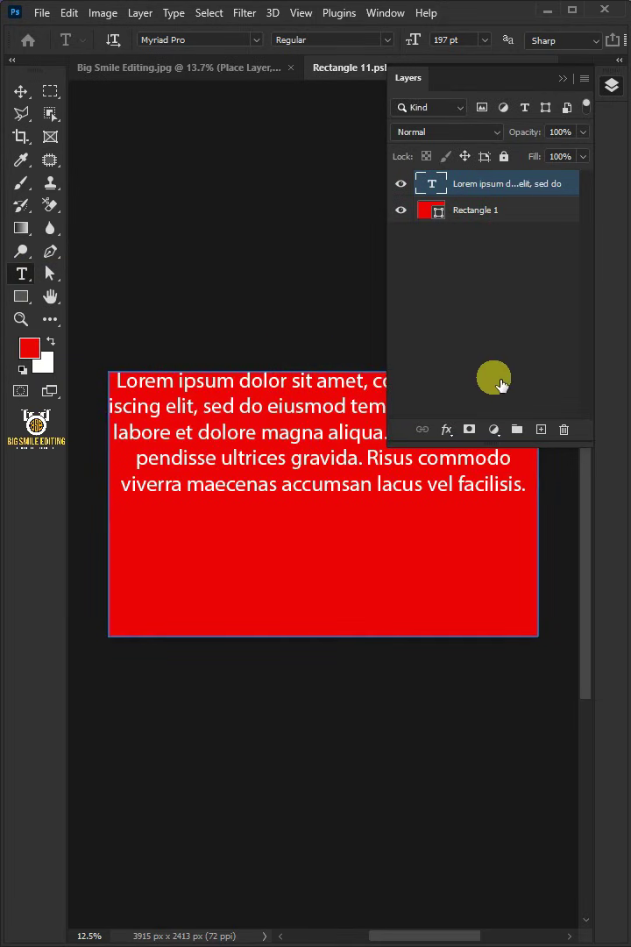
pyautogui.click(493, 428)
pyautogui.click(494, 445)
pyautogui.moveTo(331, 404); pyautogui.dragTo(283, 411)
pyautogui.moveTo(425, 458); pyautogui.dragTo(425, 404)
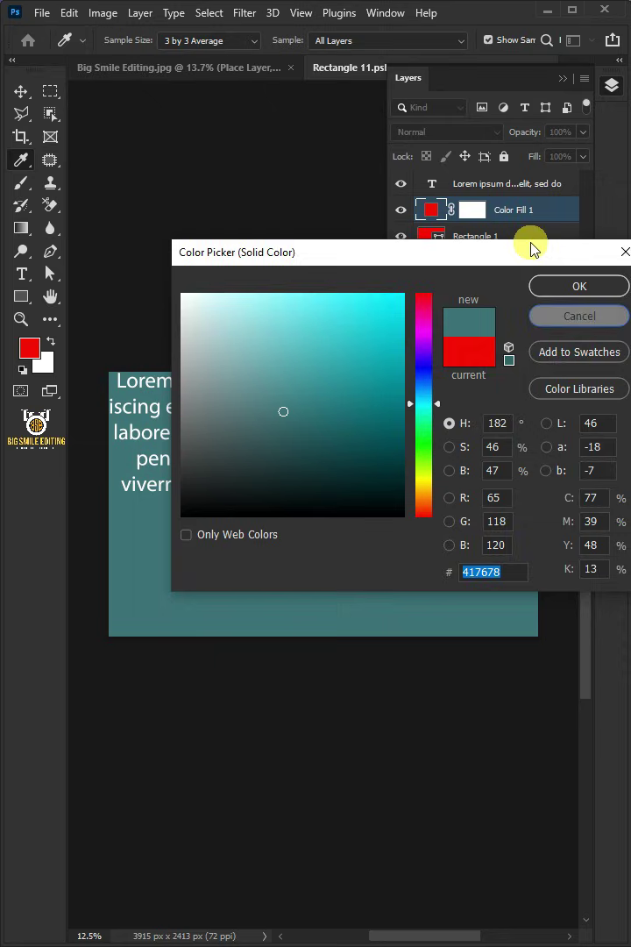
pyautogui.press('Escape')
pyautogui.moveTo(574, 421); pyautogui.dragTo(565, 429)
# Place the BSE- Graffiti Text image as an embedded file in the smart object's document.
pyautogui.click(41, 12)
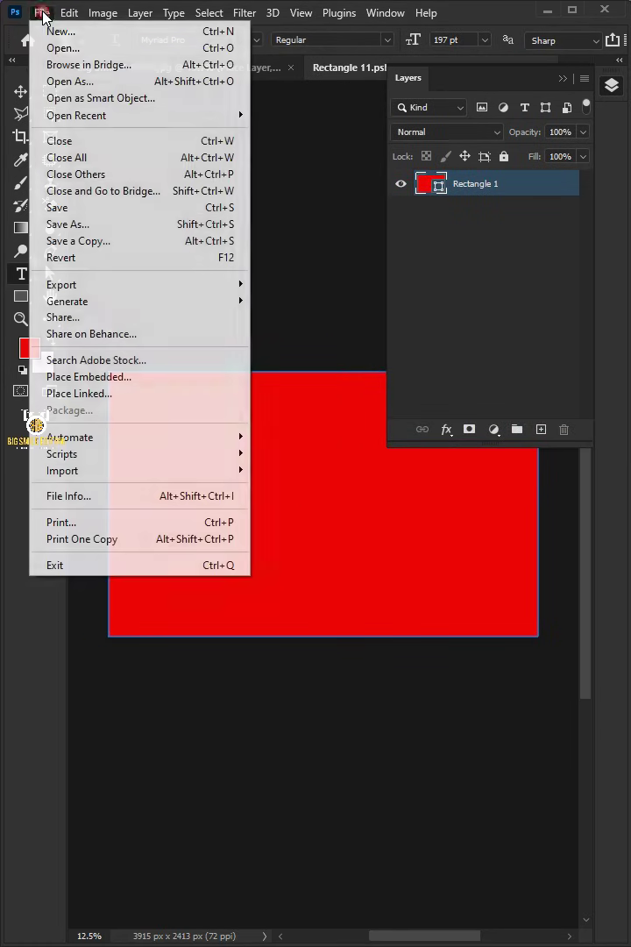
pyautogui.click(142, 385)
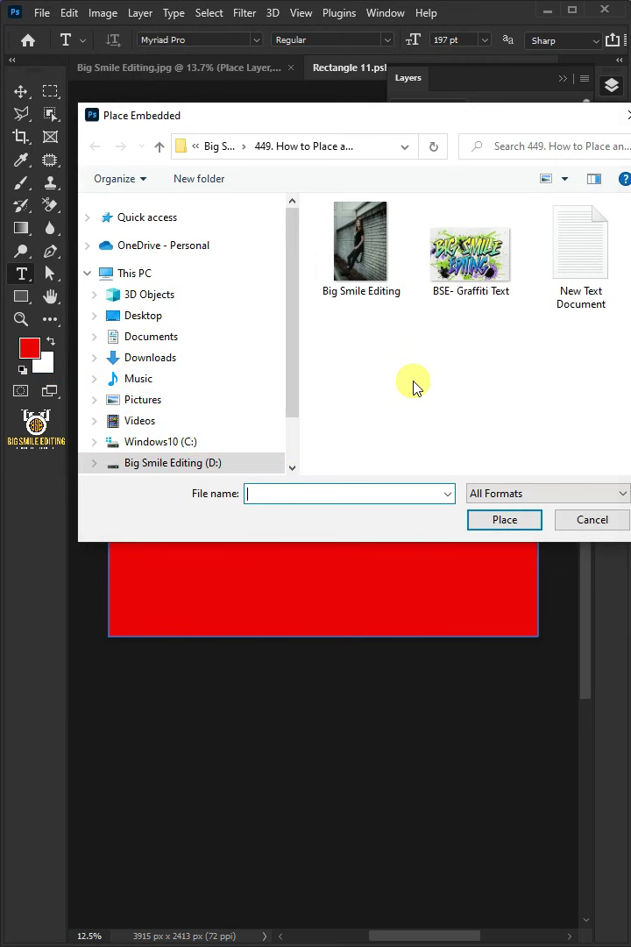
pyautogui.doubleClick(460, 279)
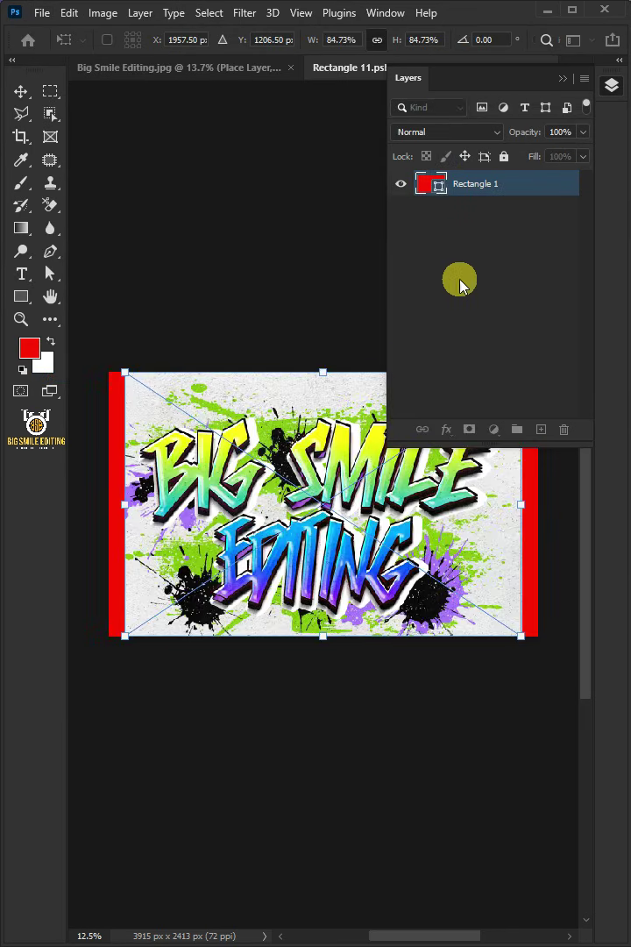
# Scale the placed graffiti image to 91.64% so it covers the red rectangle's full width, and commit the transform.
pyautogui.moveTo(530, 513); pyautogui.dragTo(547, 514)
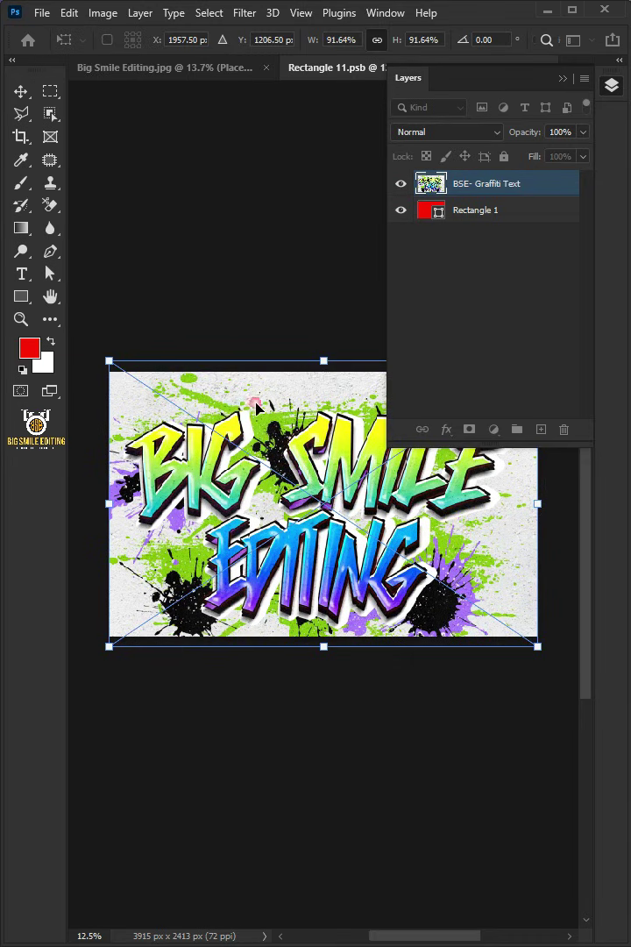
pyautogui.press('Return')
pyautogui.press('t')
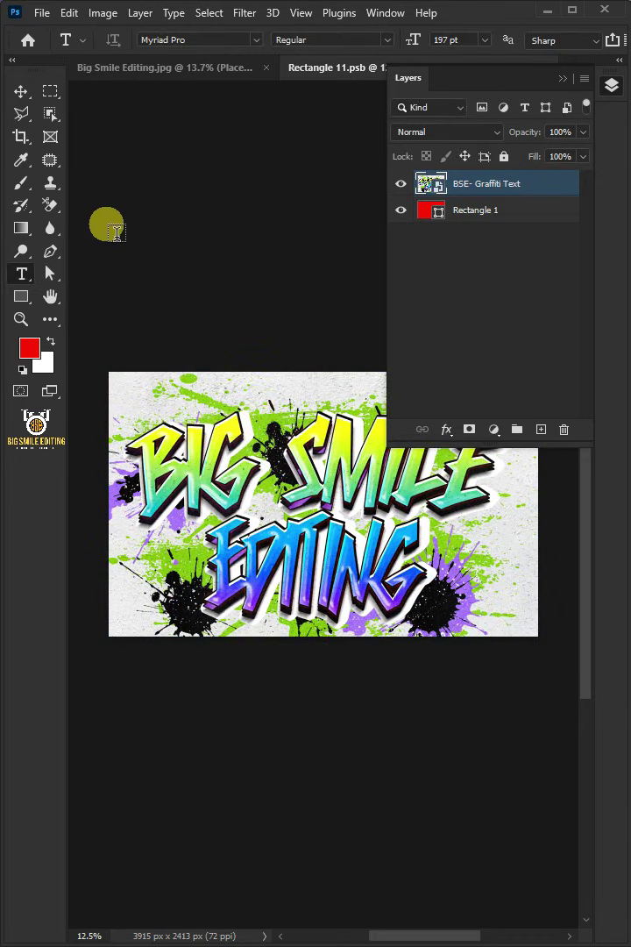
# Save the smart object's contents and close its document to update the graffiti on the wall.
pyautogui.click(39, 12)
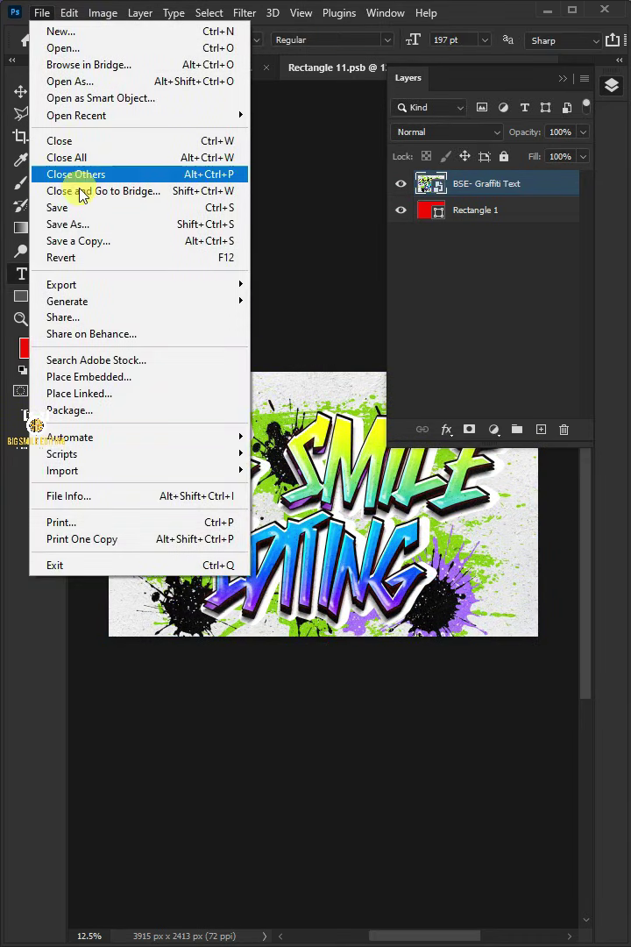
pyautogui.click(85, 215)
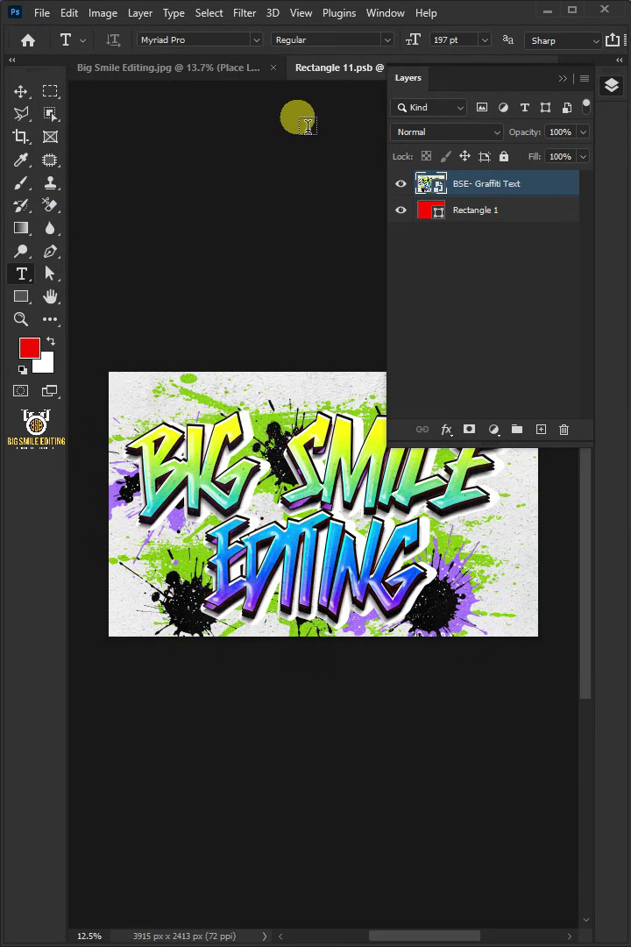
pyautogui.rightClick(301, 71)
pyautogui.click(321, 102)
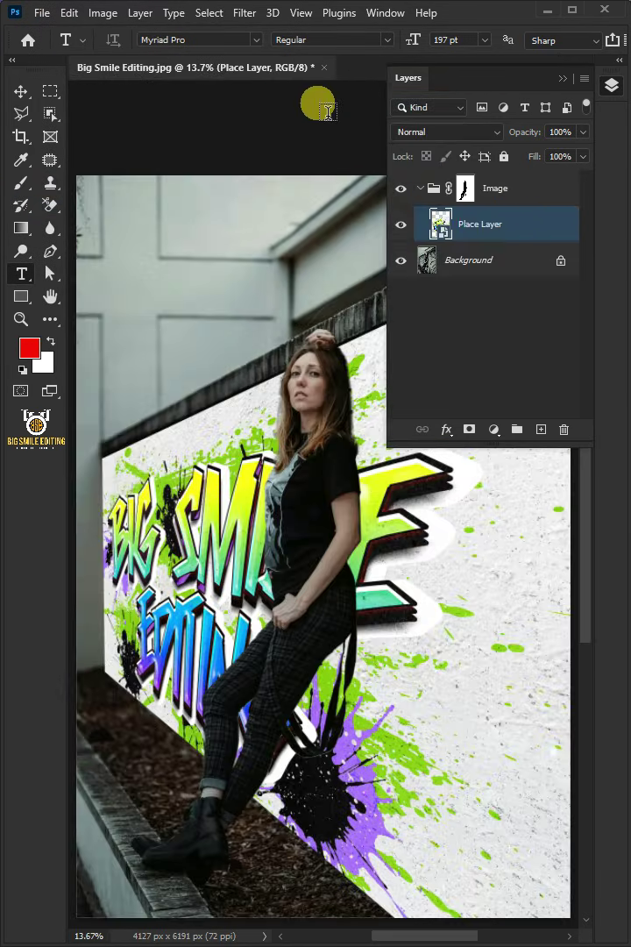
# Set Place Layer to Multiply with its Blend If underlying-layer white slider split at 125 / 255, and compare the wall without it.
pyautogui.click(414, 133)
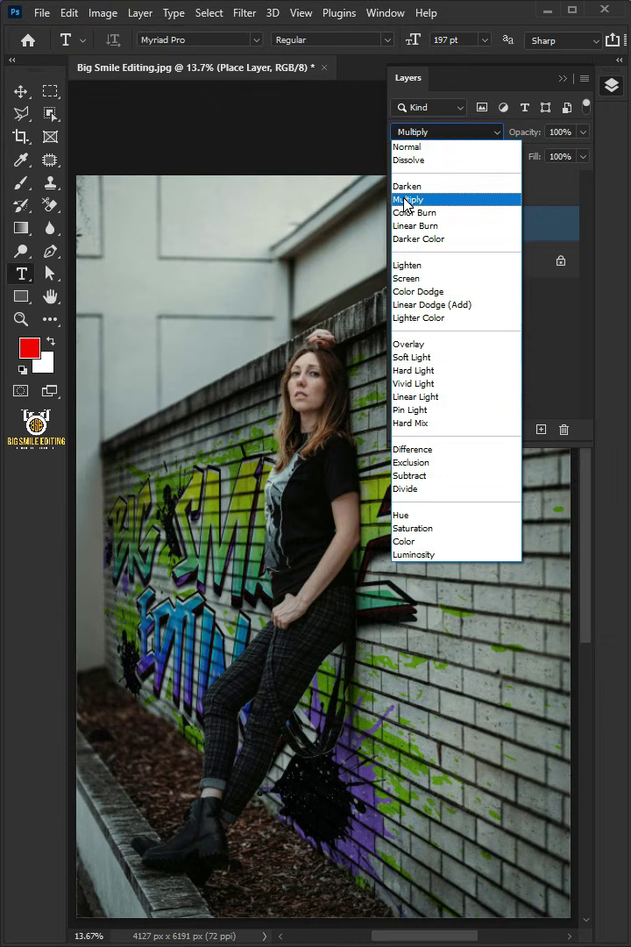
pyautogui.click(408, 200)
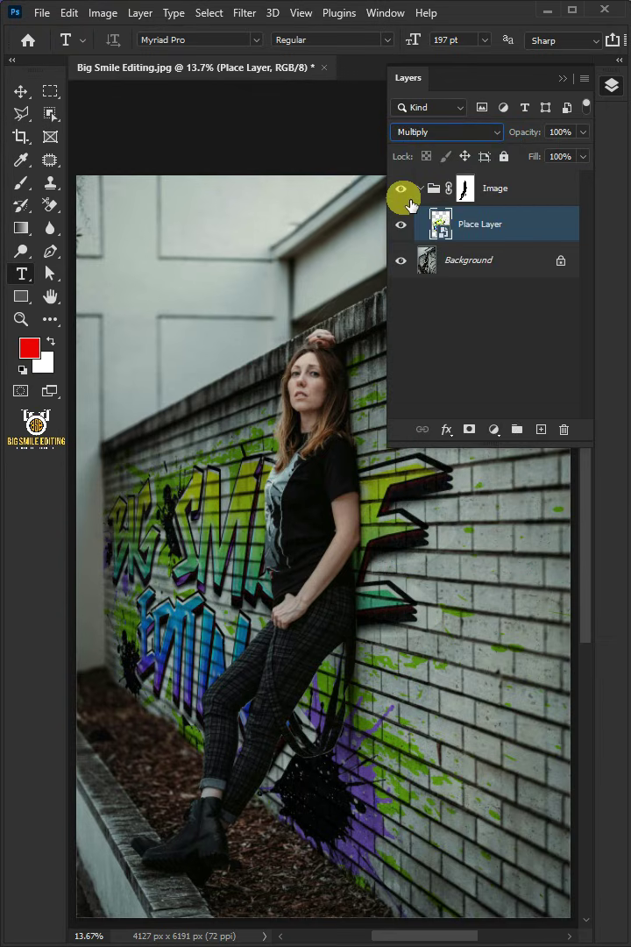
pyautogui.click(446, 430)
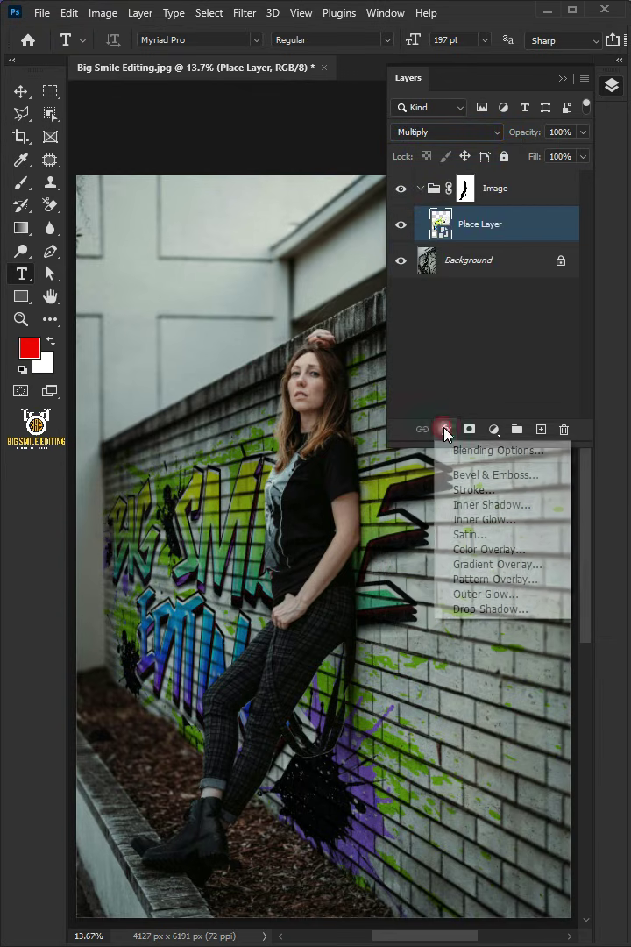
pyautogui.click(534, 453)
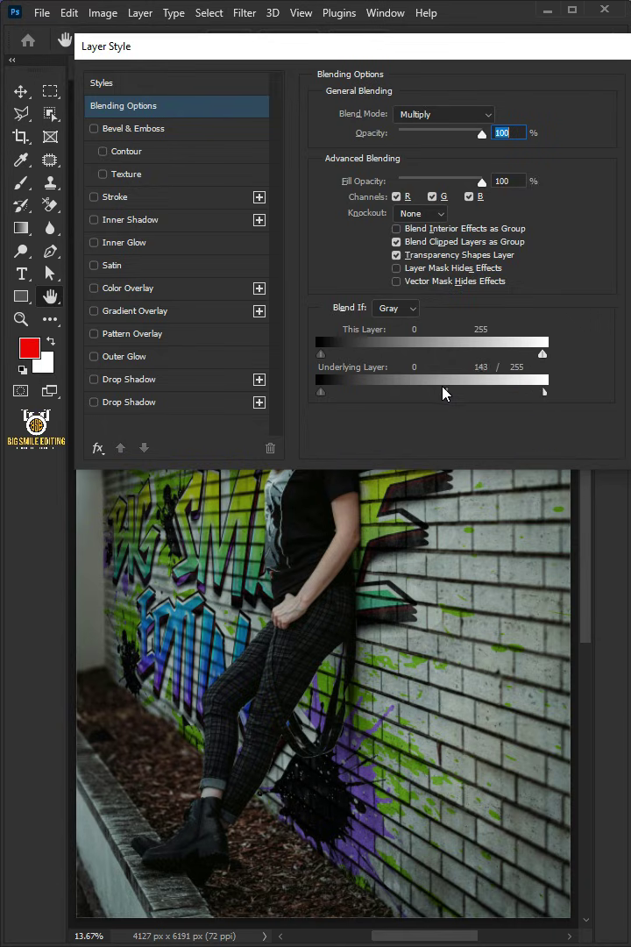
pyautogui.moveTo(443, 392); pyautogui.dragTo(430, 392)
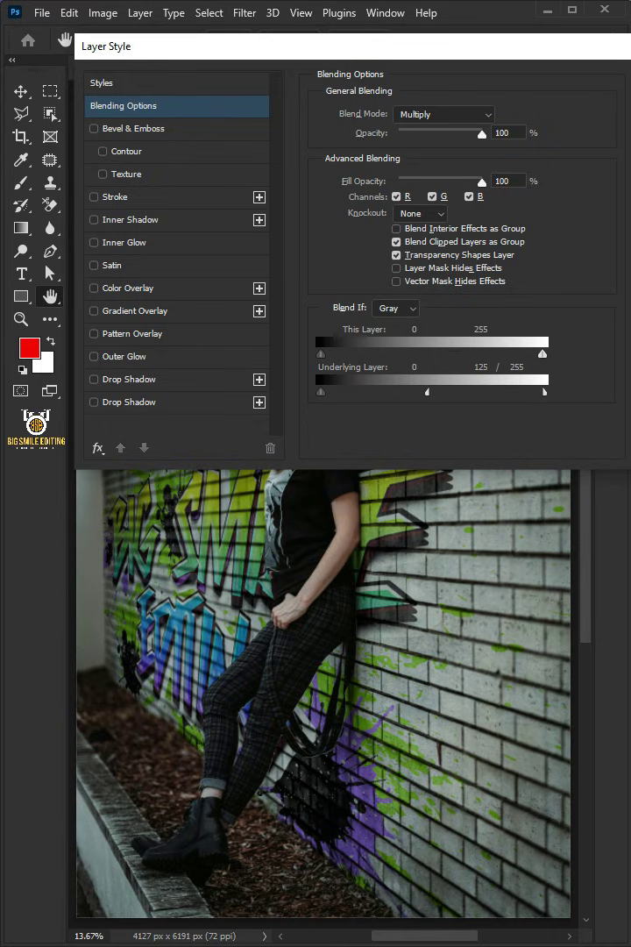
pyautogui.press('Return')
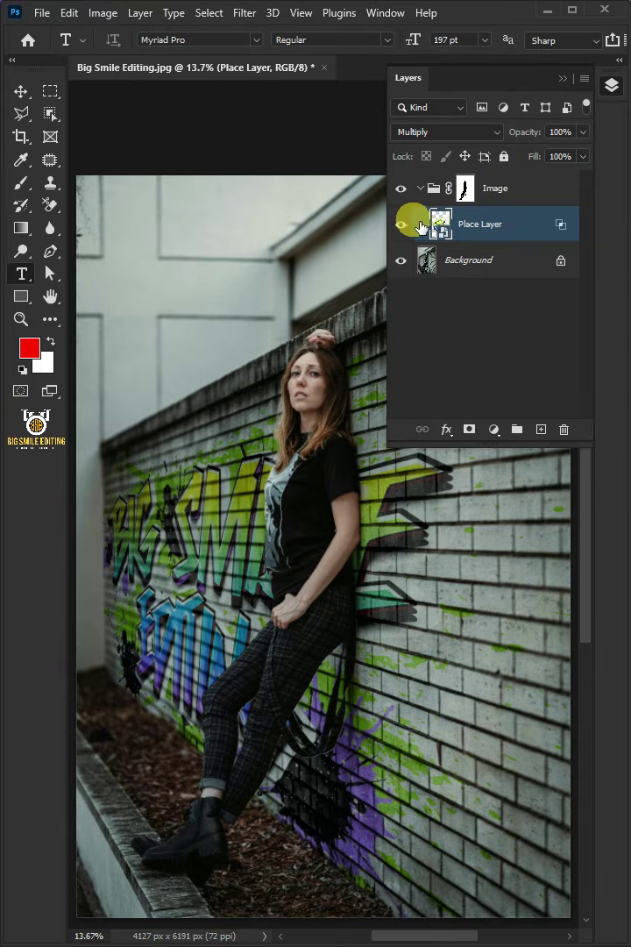
pyautogui.click(410, 230)
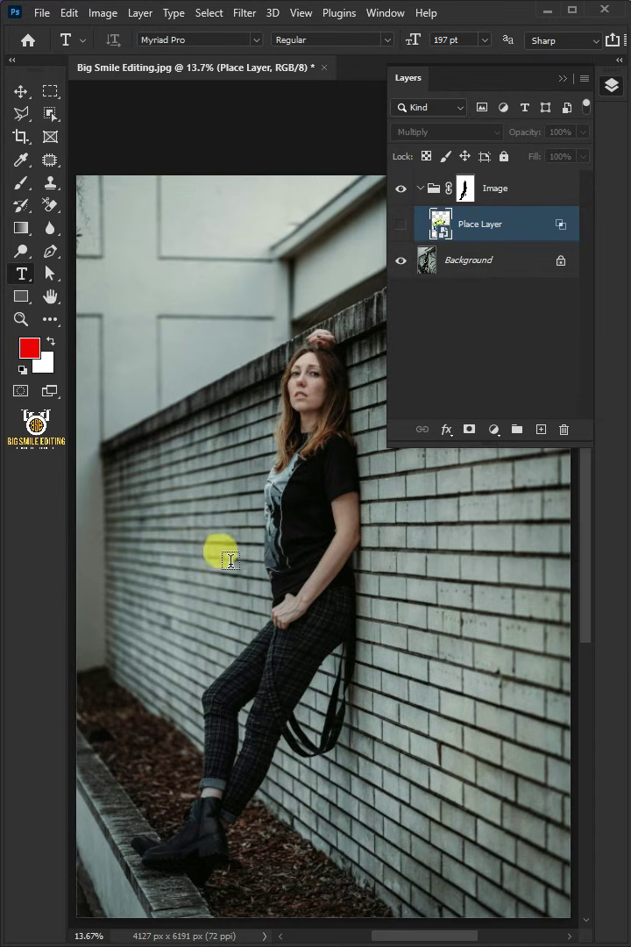
pyautogui.click(401, 225)
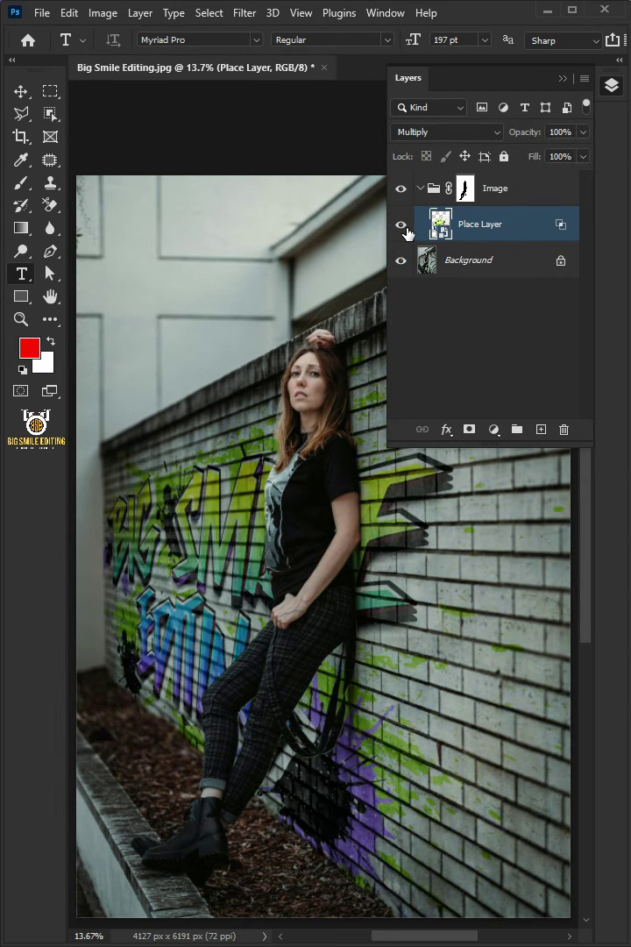
# Apply a Gaussian Blur smart filter with a 7.0 pixel radius to Place Layer.
pyautogui.click(248, 14)
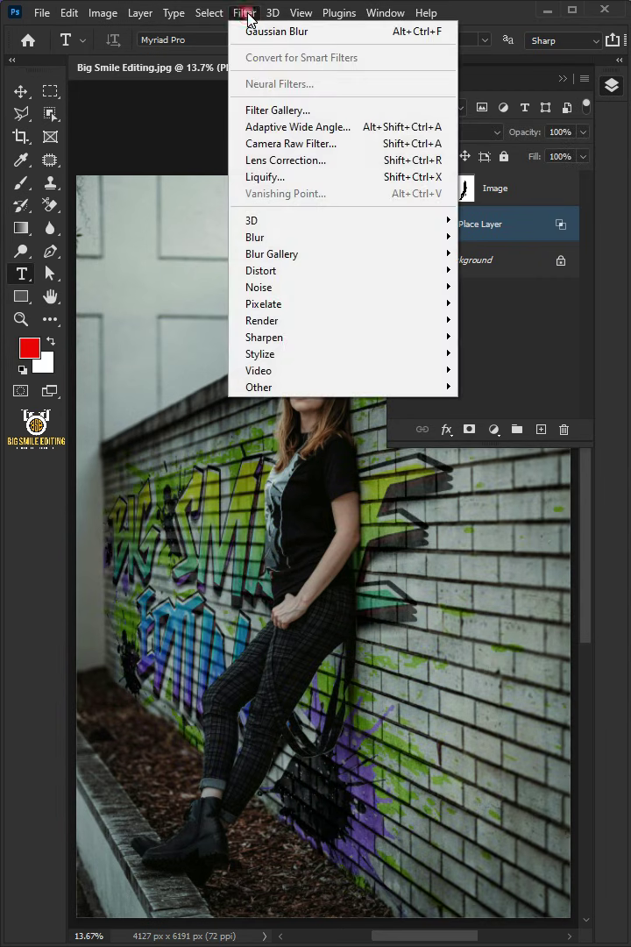
pyautogui.moveTo(269, 241)
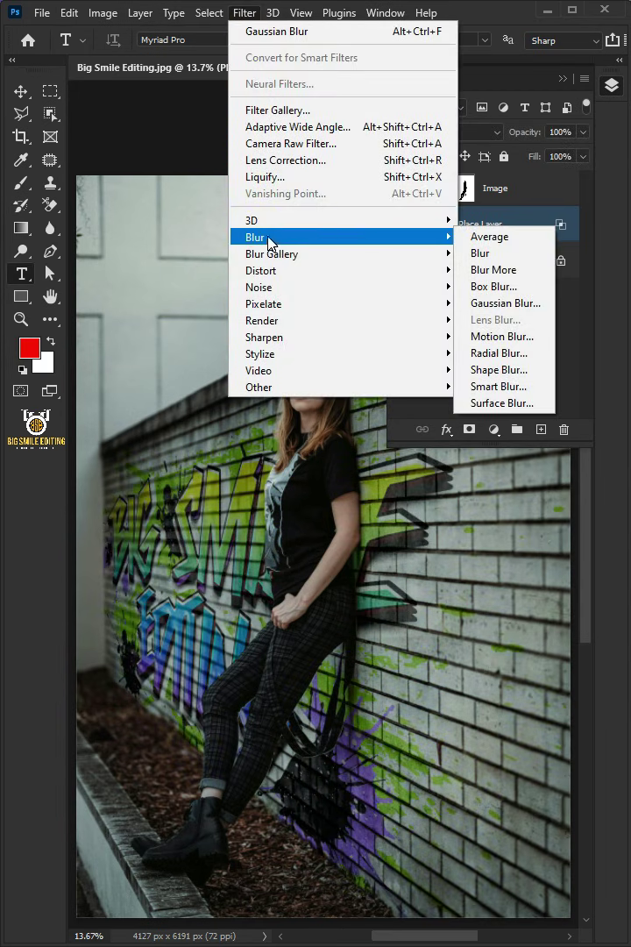
pyautogui.click(501, 302)
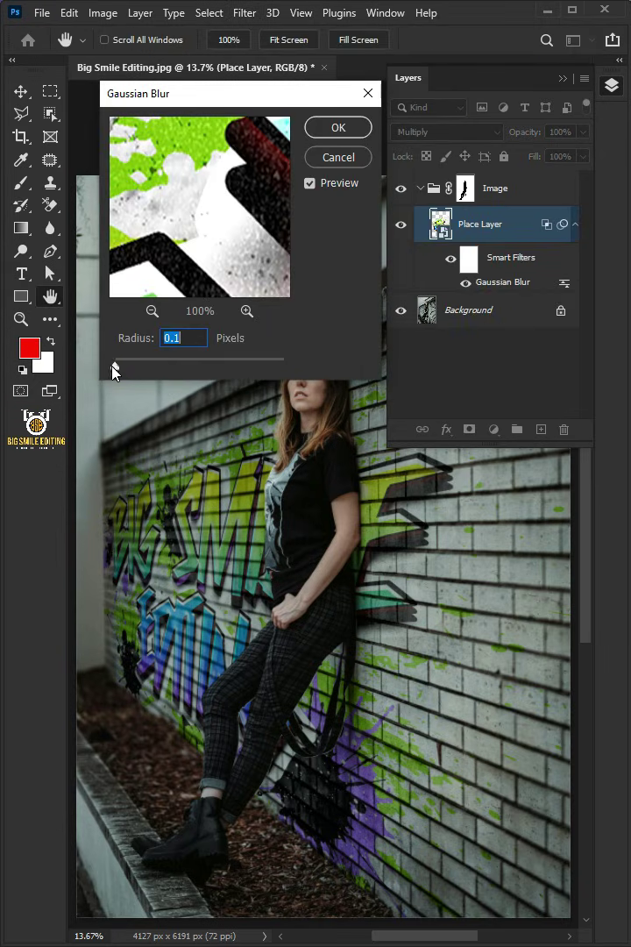
pyautogui.moveTo(167, 371); pyautogui.dragTo(170, 368)
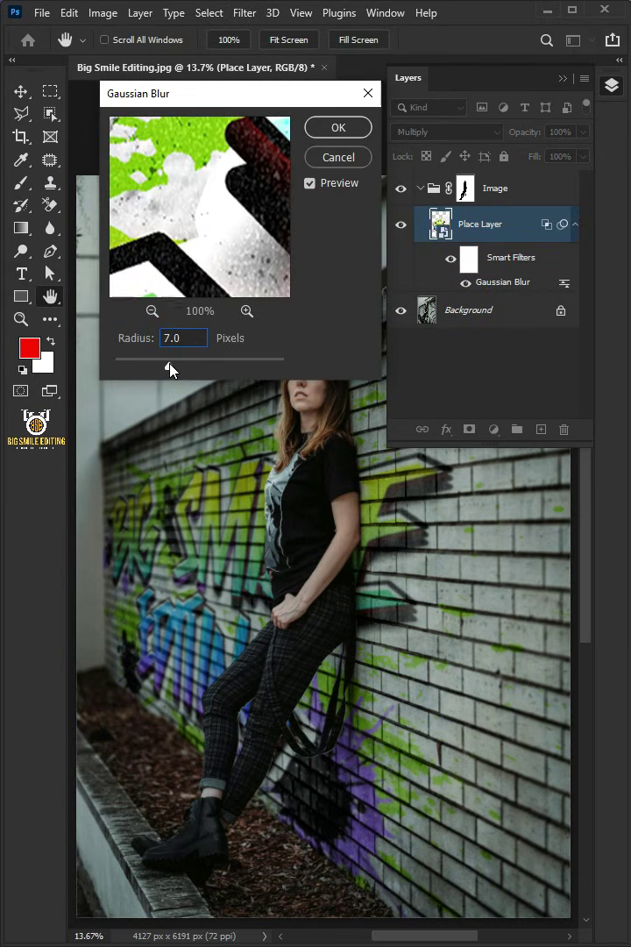
pyautogui.click(333, 127)
pyautogui.press('t')
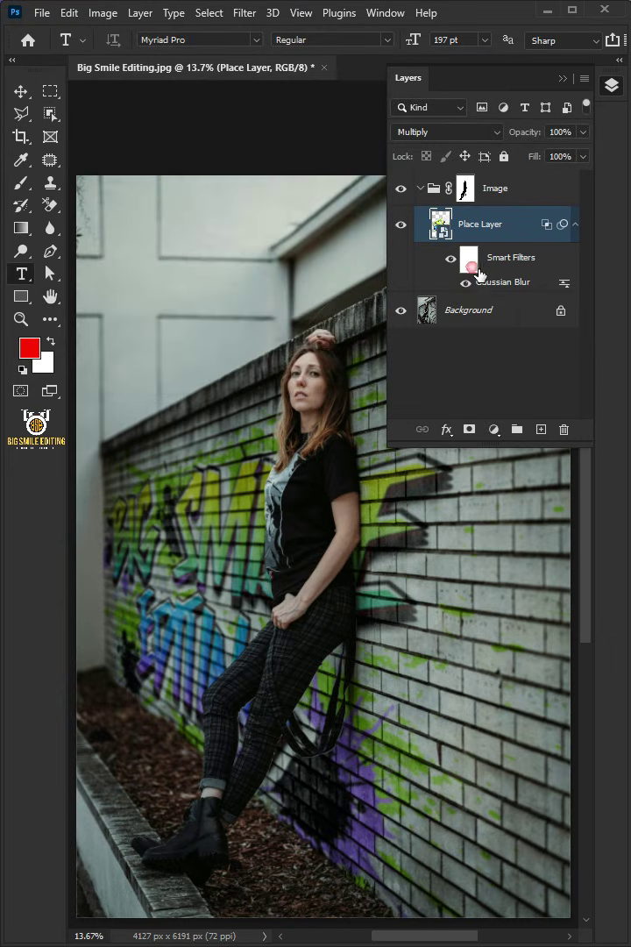
# Invert the smart filter mask and paint it white with a 600 px soft brush over the distant graffiti behind the woman.
pyautogui.click(474, 267)
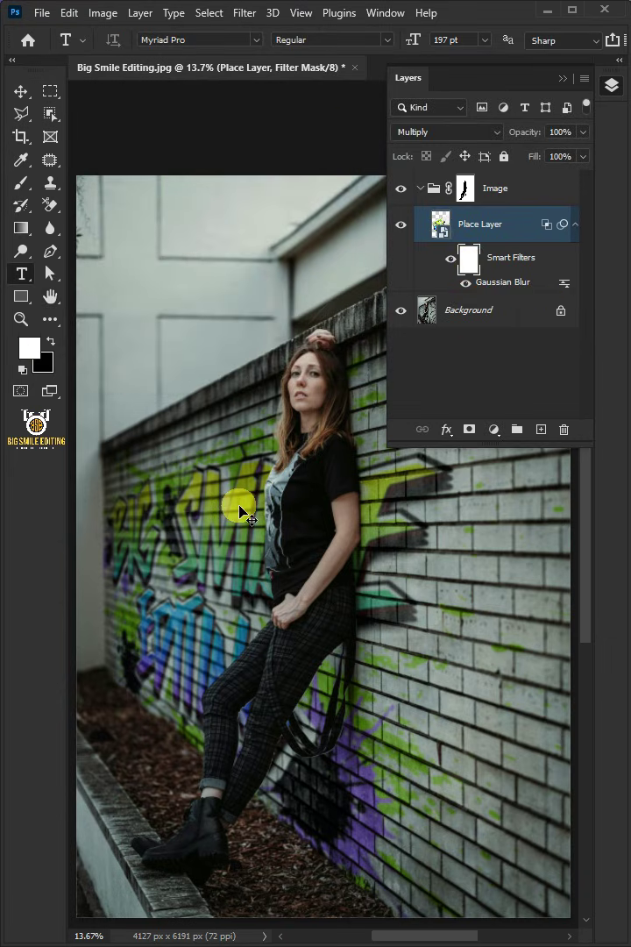
pyautogui.hotkey('ctrl', 'i')
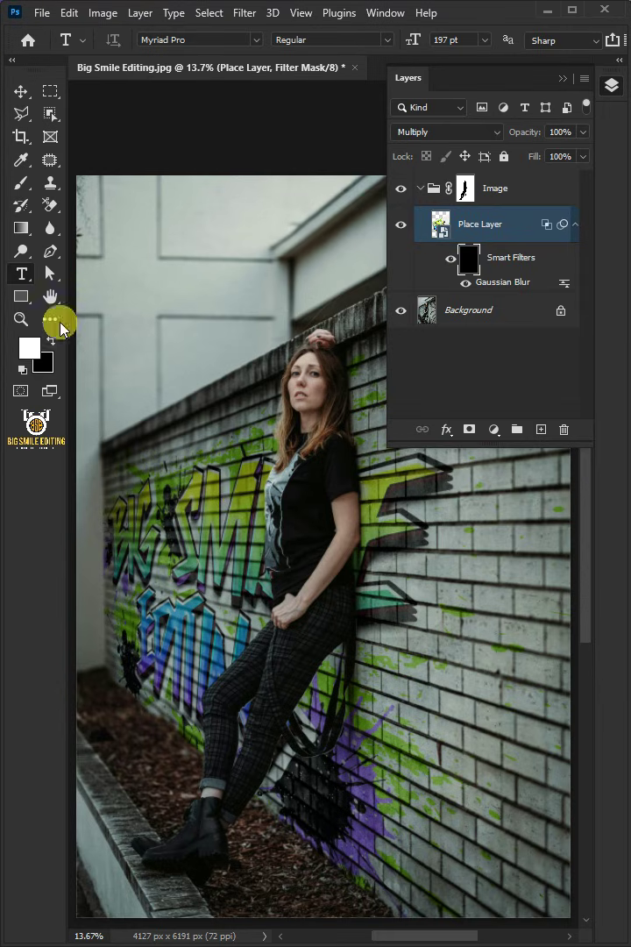
pyautogui.click(20, 182)
pyautogui.click(92, 185)
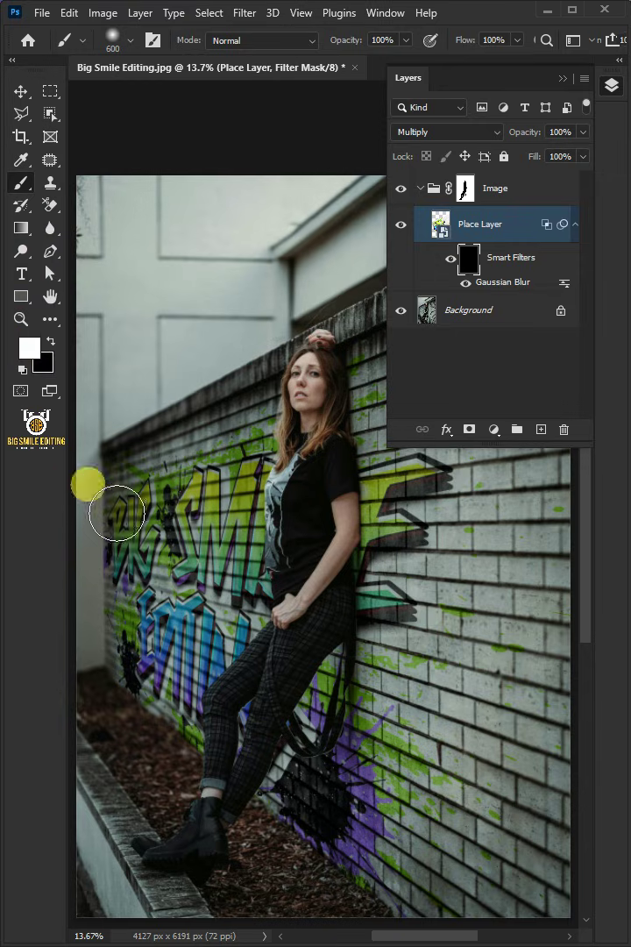
pyautogui.moveTo(219, 584)
pyautogui.mouseDown()
pyautogui.moveTo(230, 634)
pyautogui.moveTo(216, 666)
pyautogui.mouseUp()
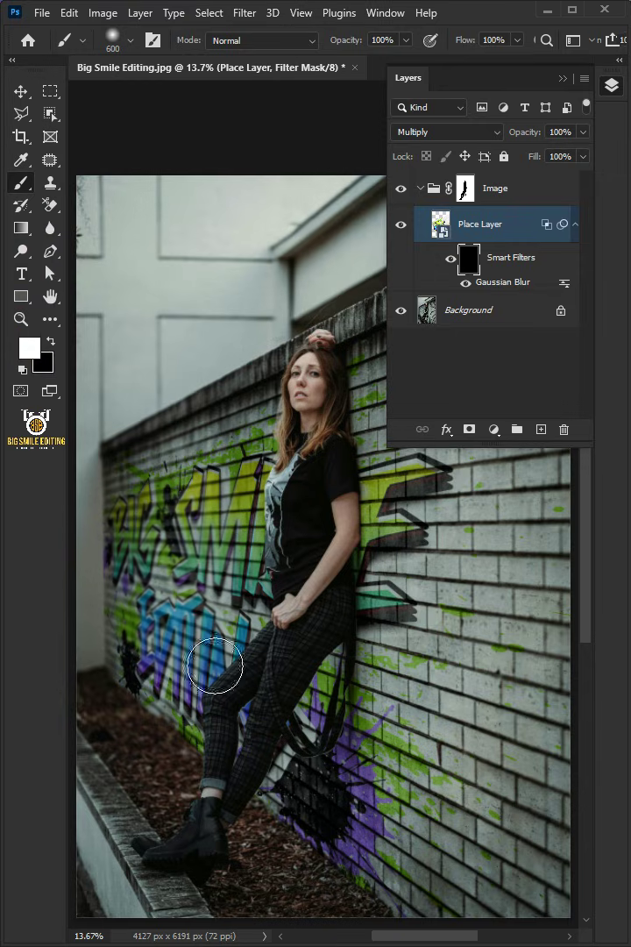
pyautogui.moveTo(208, 746)
pyautogui.mouseDown()
pyautogui.moveTo(226, 589)
pyautogui.moveTo(164, 520)
pyautogui.mouseUp()
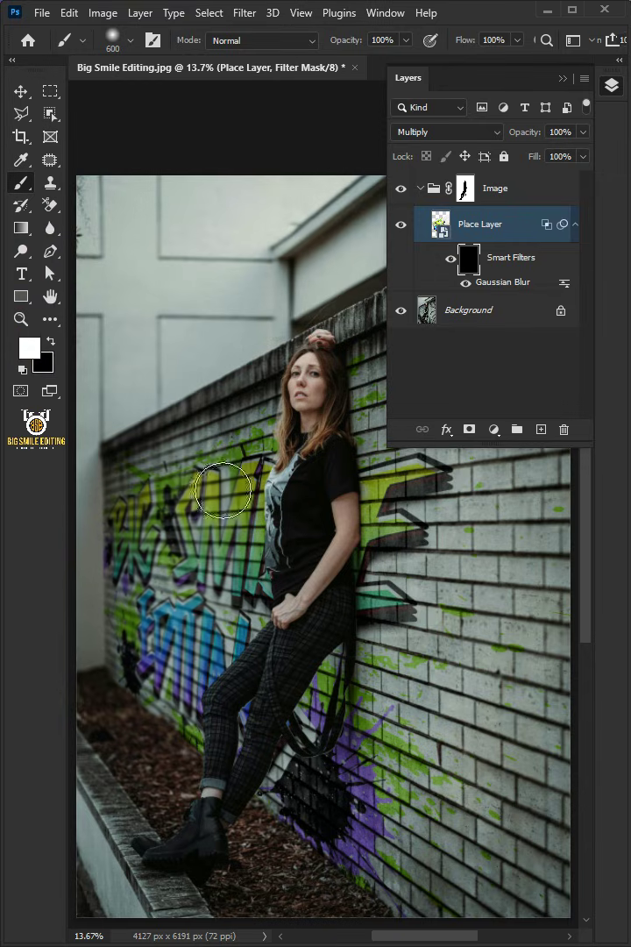
pyautogui.moveTo(222, 490); pyautogui.dragTo(212, 693)
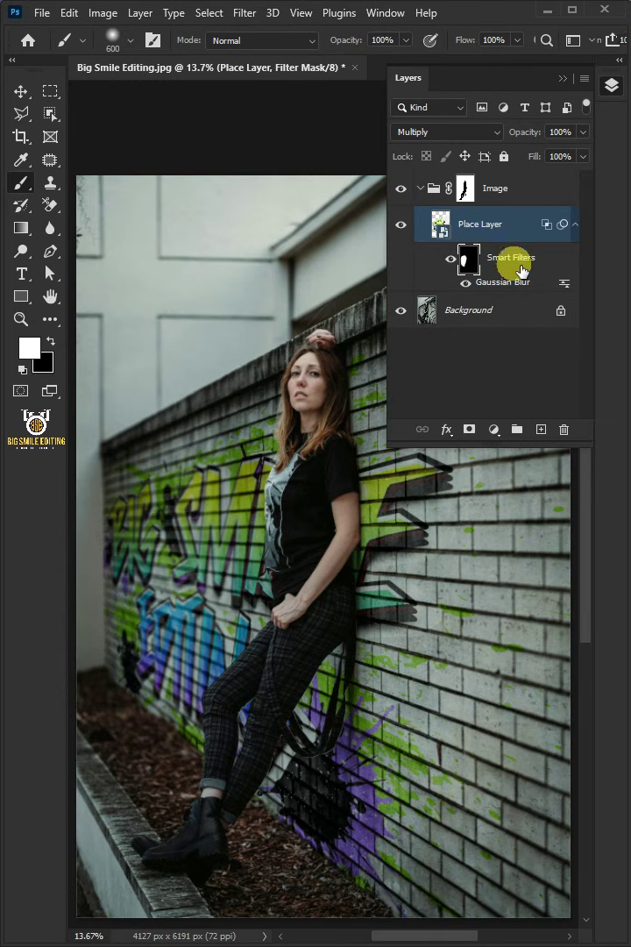
# Duplicate Place Layer, rename the copy Highlights, and set its blend mode to Screen.
pyautogui.hotkey('ctrl', 'j')
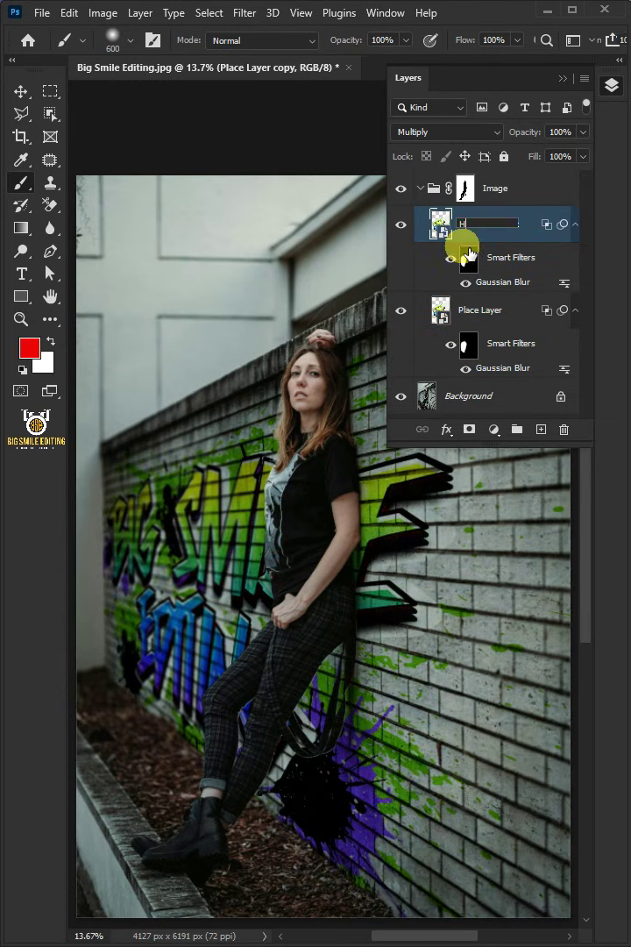
pyautogui.click(534, 229)
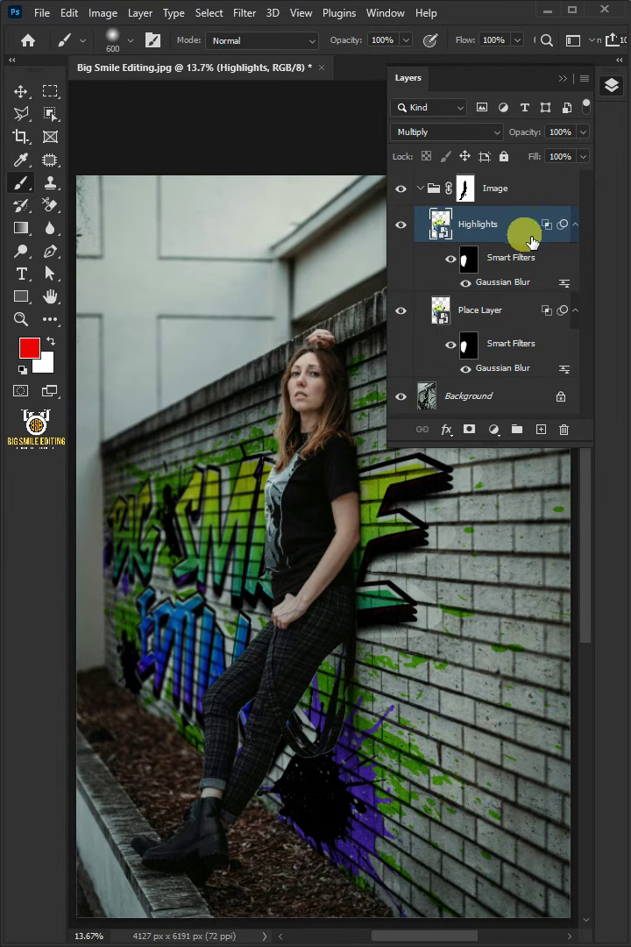
pyautogui.click(488, 132)
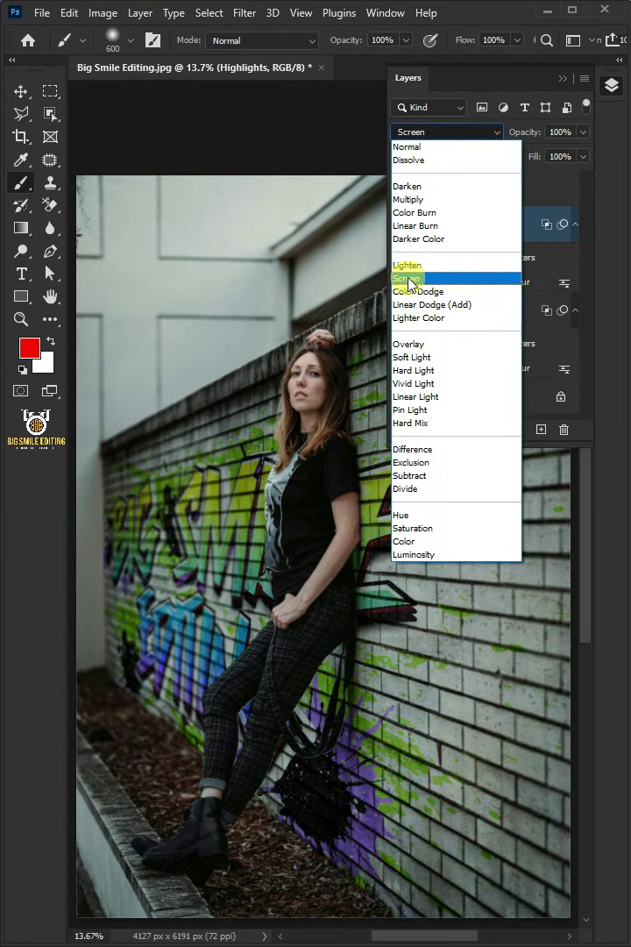
pyautogui.click(421, 278)
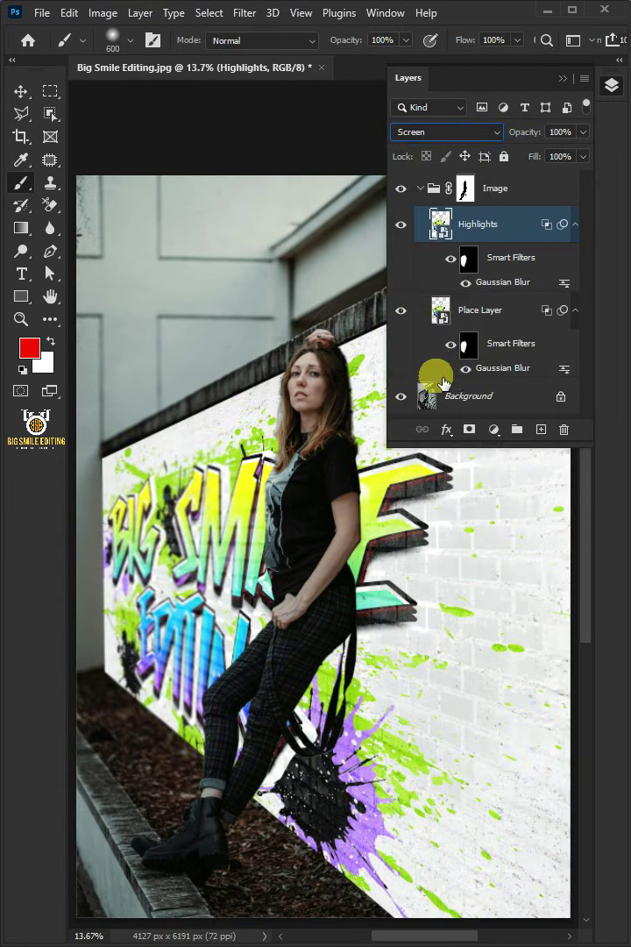
# Split the Highlights layer's Blend If underlying-layer black slider at 110 / 255, and compare the result with the Image group hidden.
pyautogui.click(446, 428)
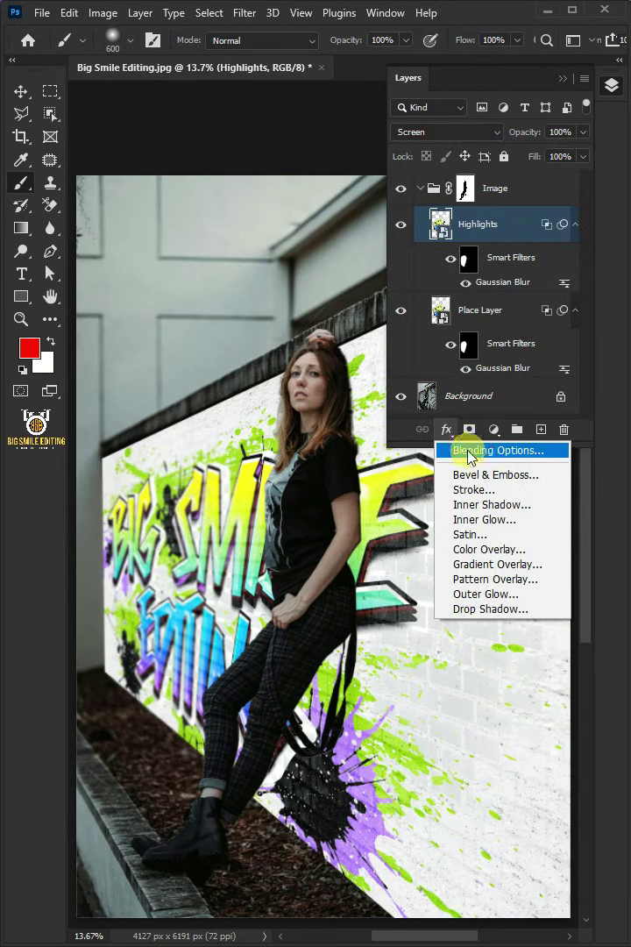
pyautogui.click(534, 451)
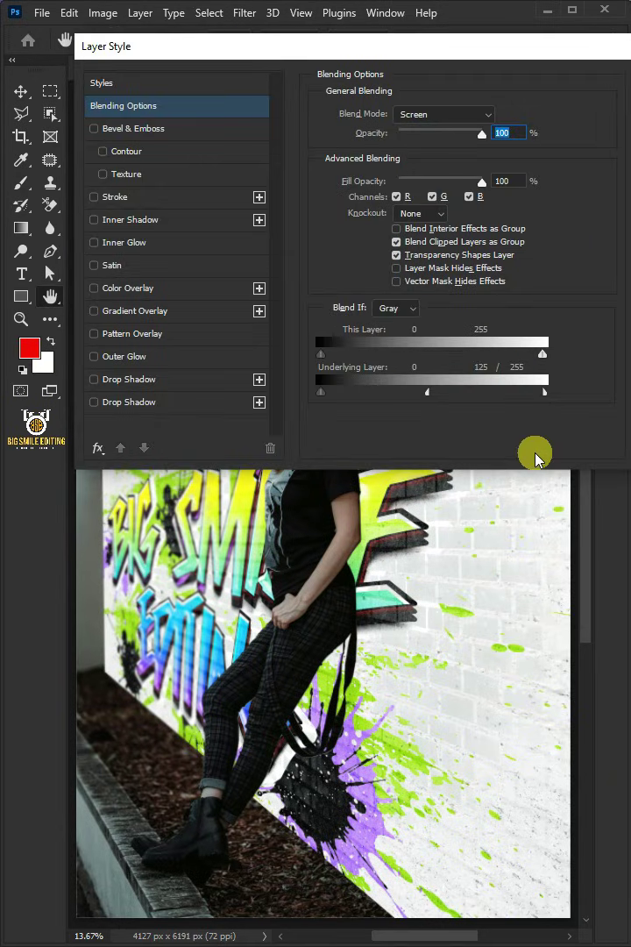
pyautogui.moveTo(323, 394); pyautogui.dragTo(409, 400)
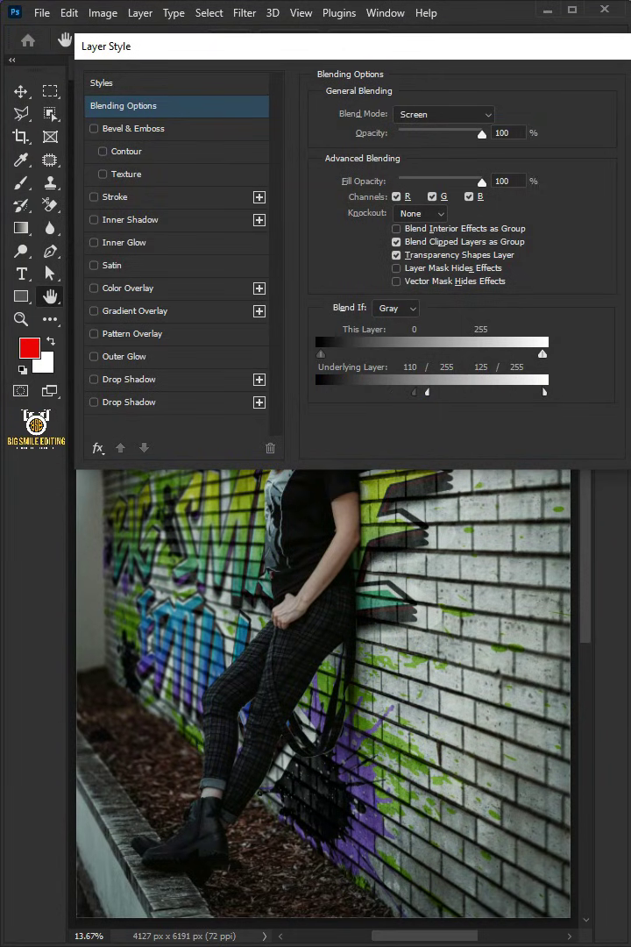
pyautogui.press('Return')
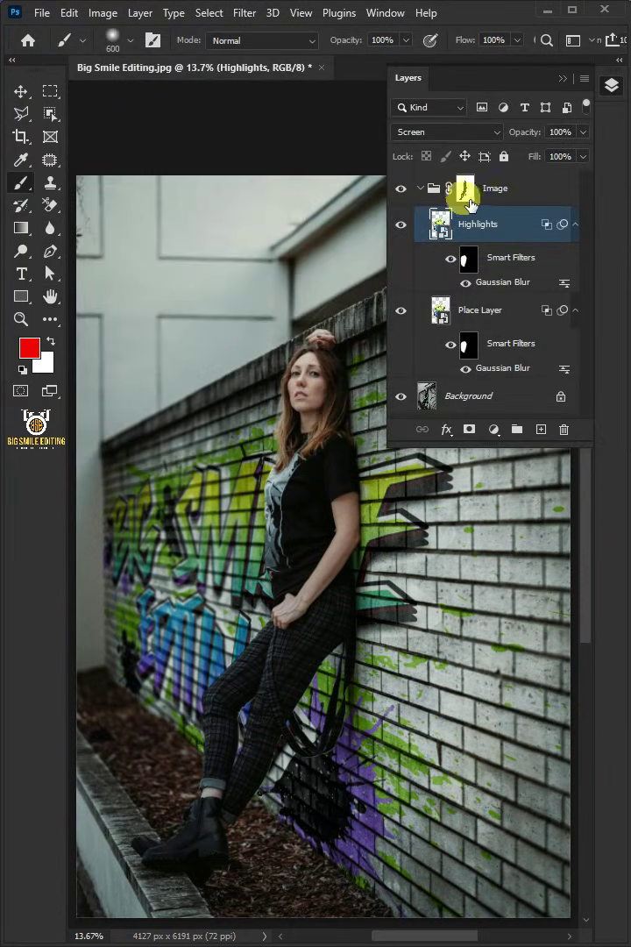
pyautogui.click(409, 192)
pyautogui.click(408, 192)
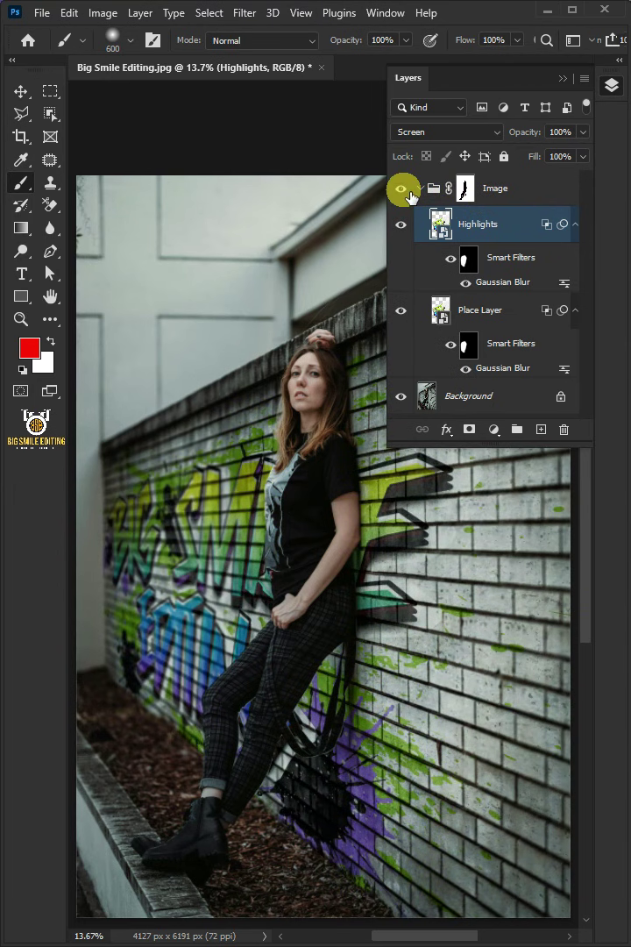